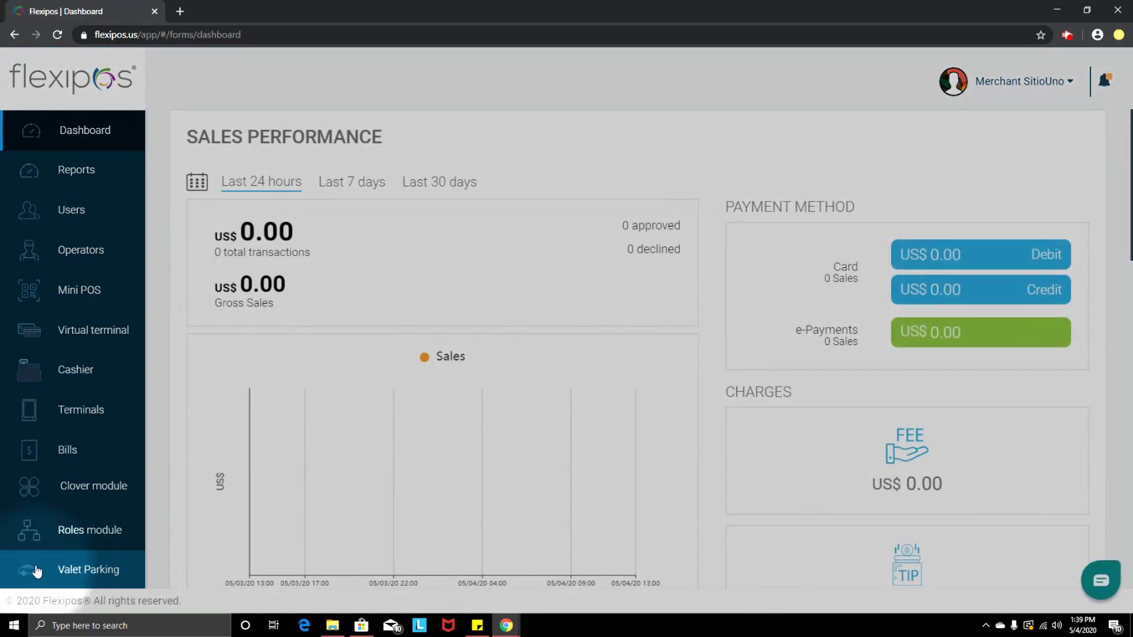
- Start a new valet parking lot named Lolita parking, with its contact phone number and a capacity of 50
left_click(69, 571)
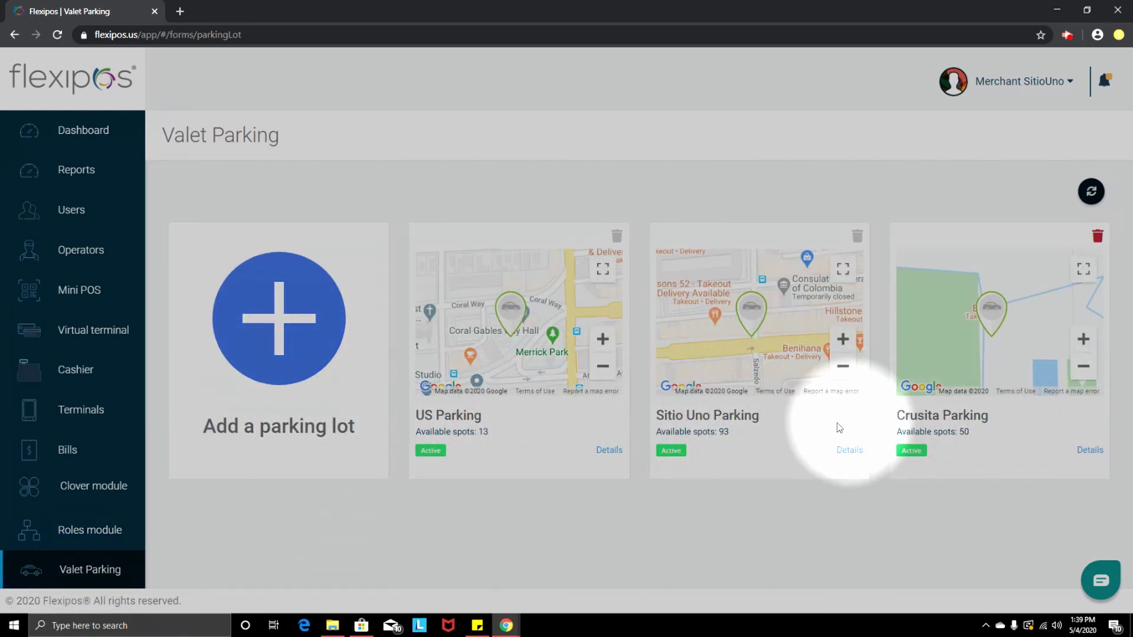
left_click(278, 324)
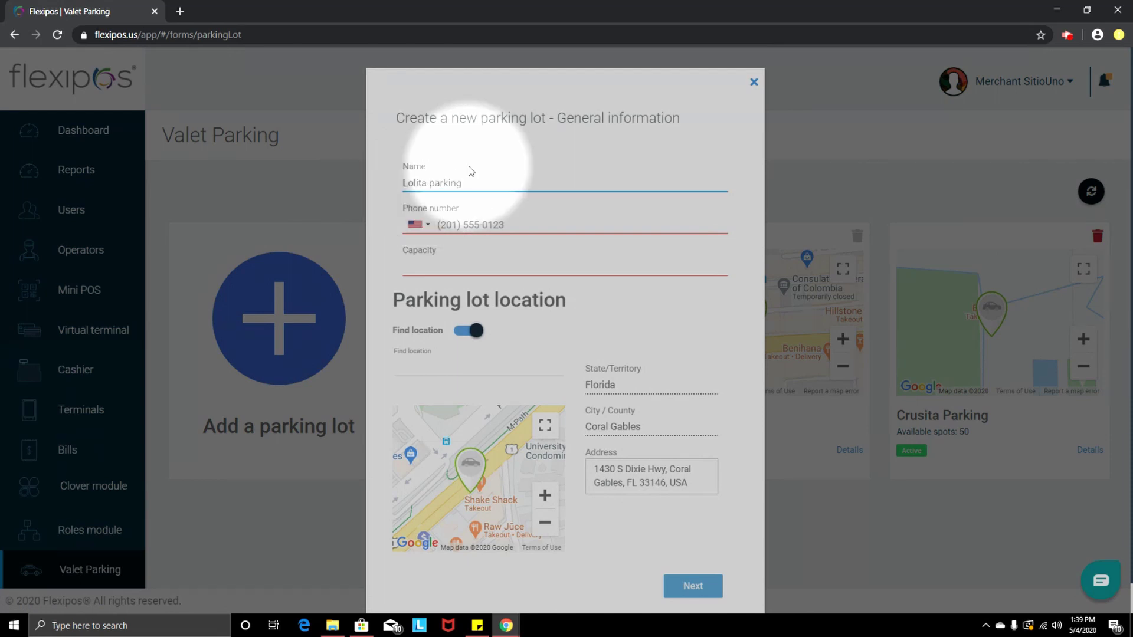
right_click(494, 224)
left_click(527, 299)
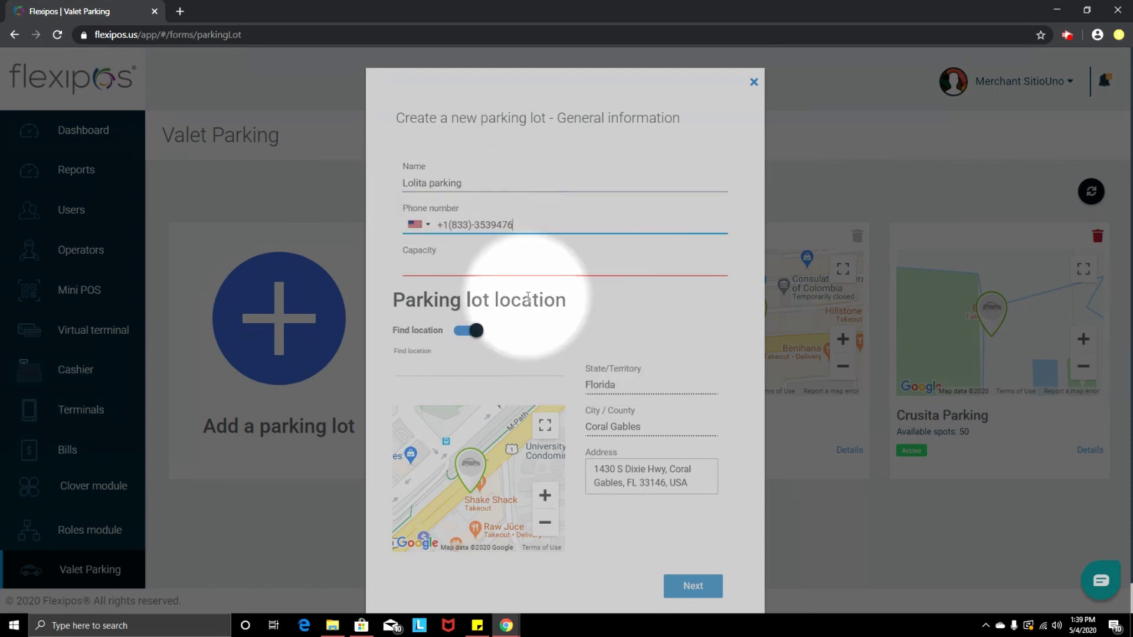
left_click(466, 270)
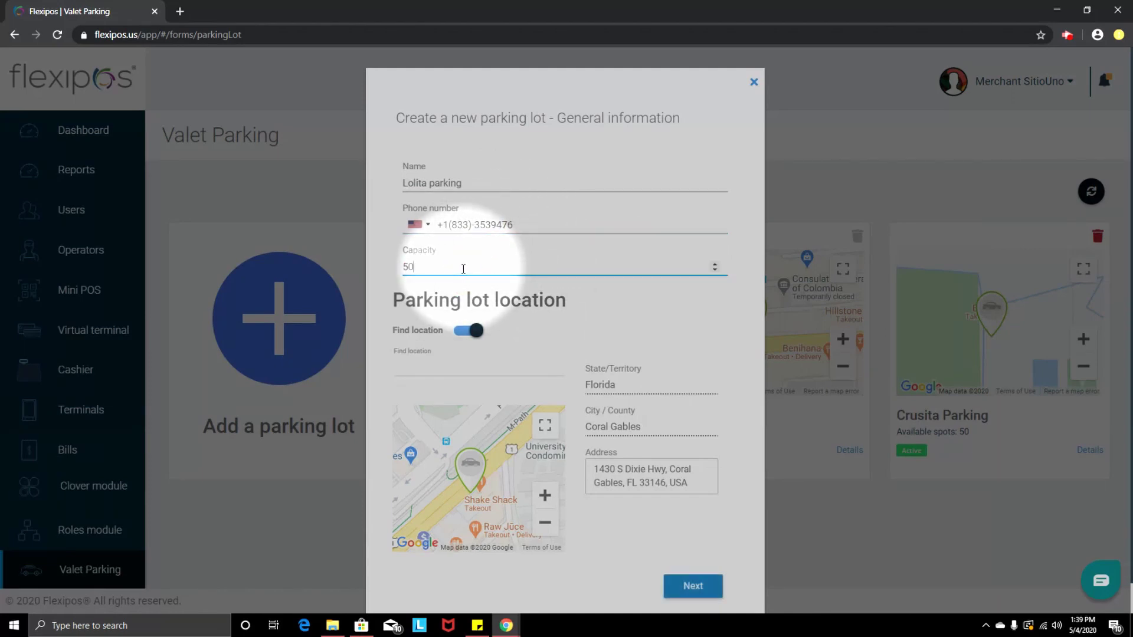
type("50")
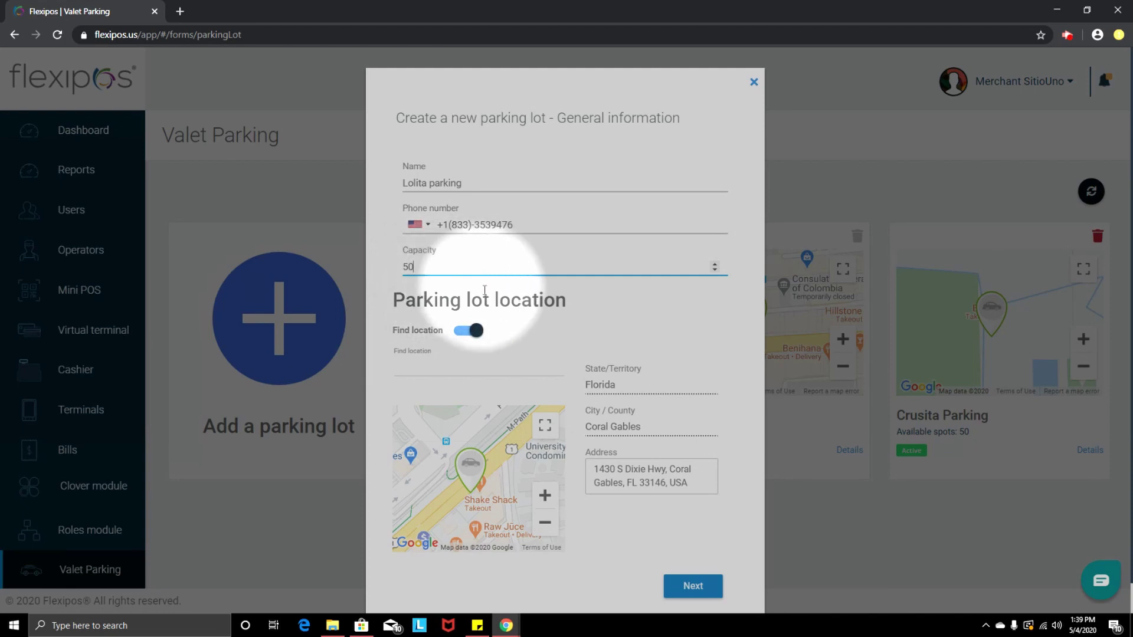
- Switch the parking lot's Find location option off and back on, and continue to the workflow parameters
left_click(476, 334)
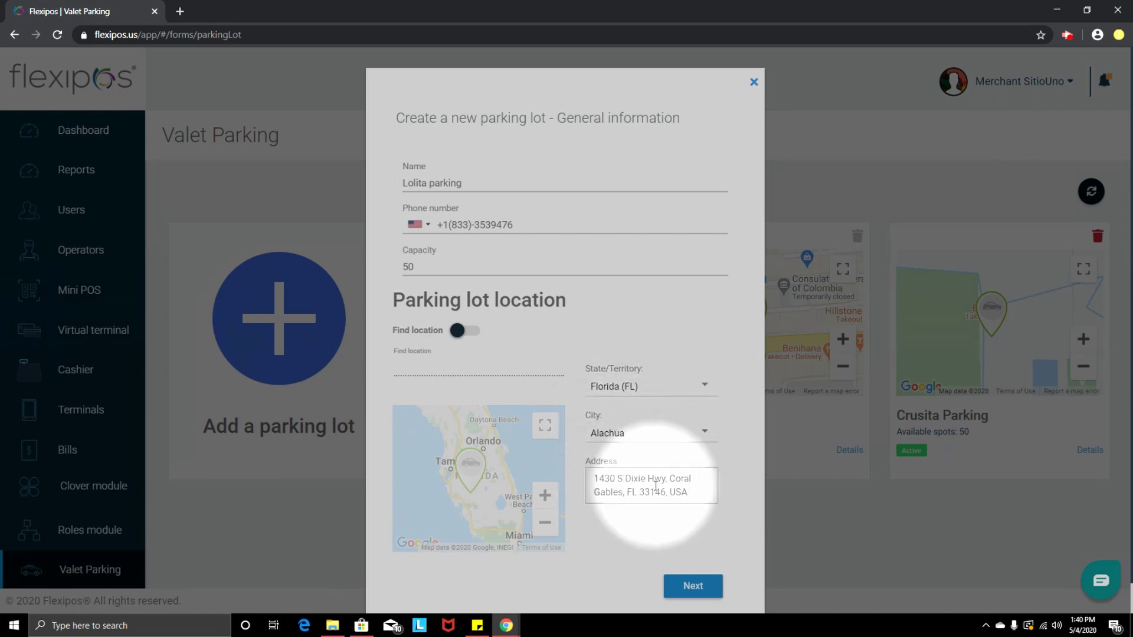
left_click(457, 331)
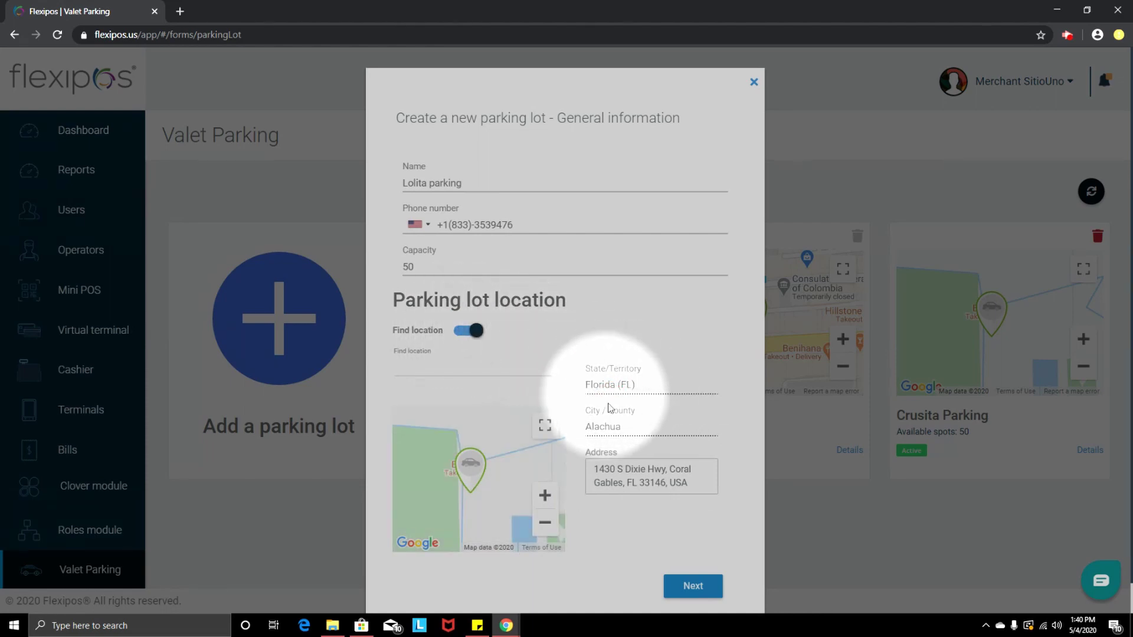
left_click(693, 586)
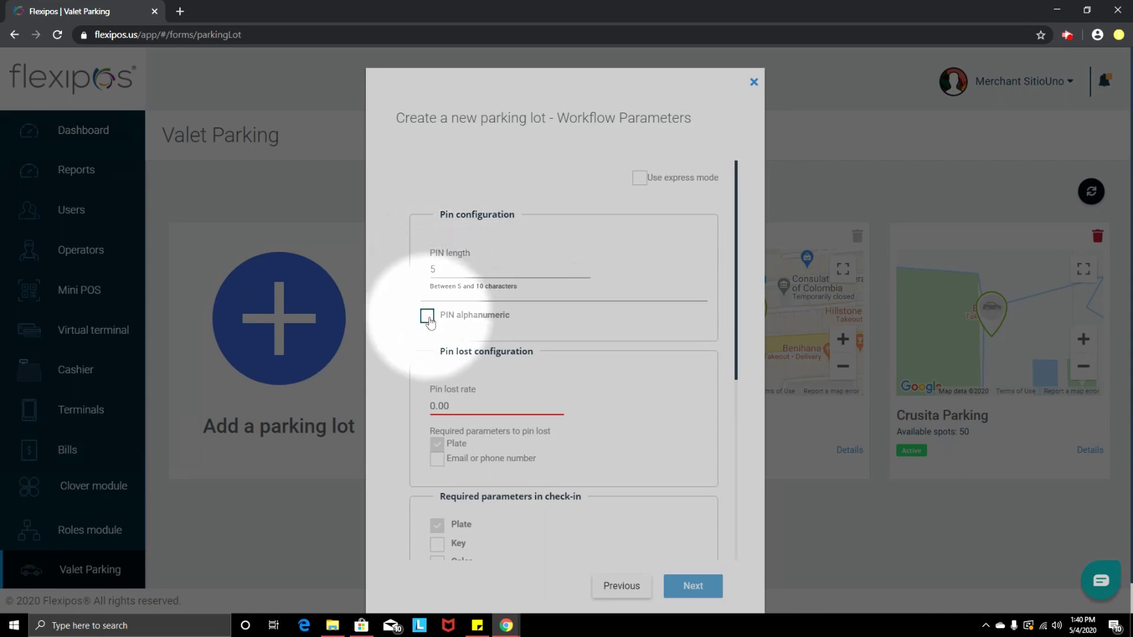
- Set the pin lost rate to 2.00 in the pin lost configuration
scroll(461, 342, "down", 1)
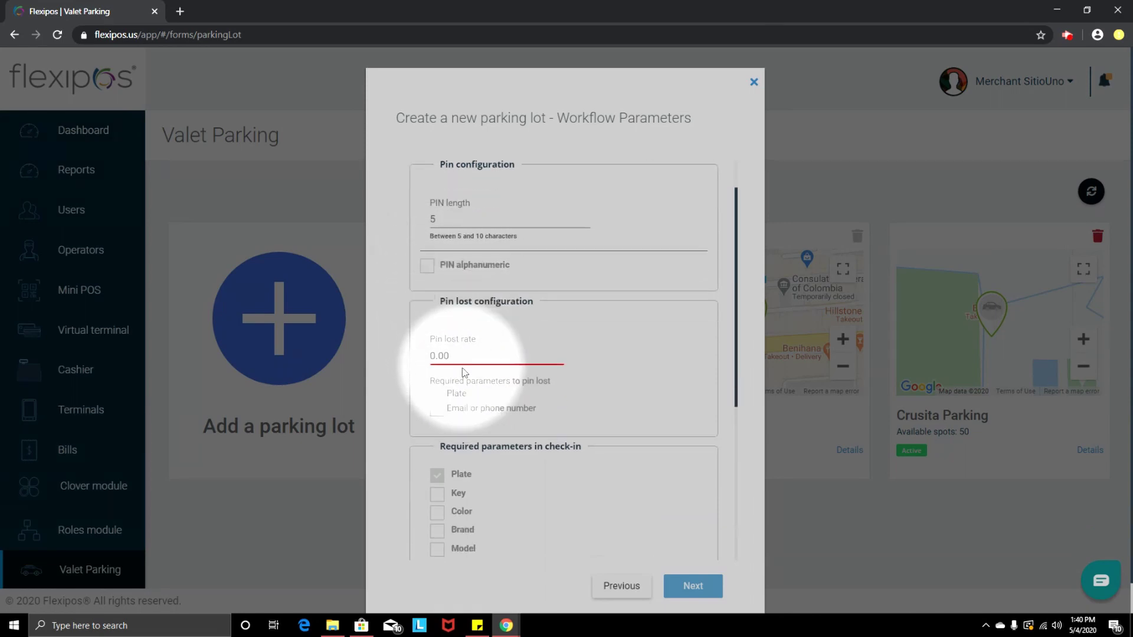
mouse_move(439, 339)
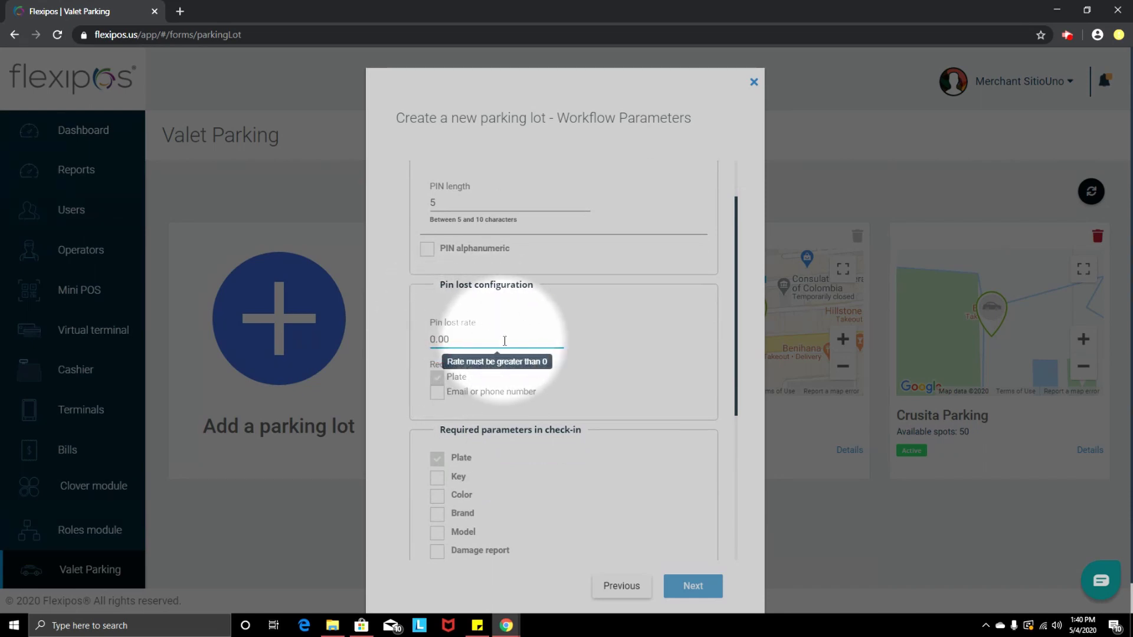
type("0.02")
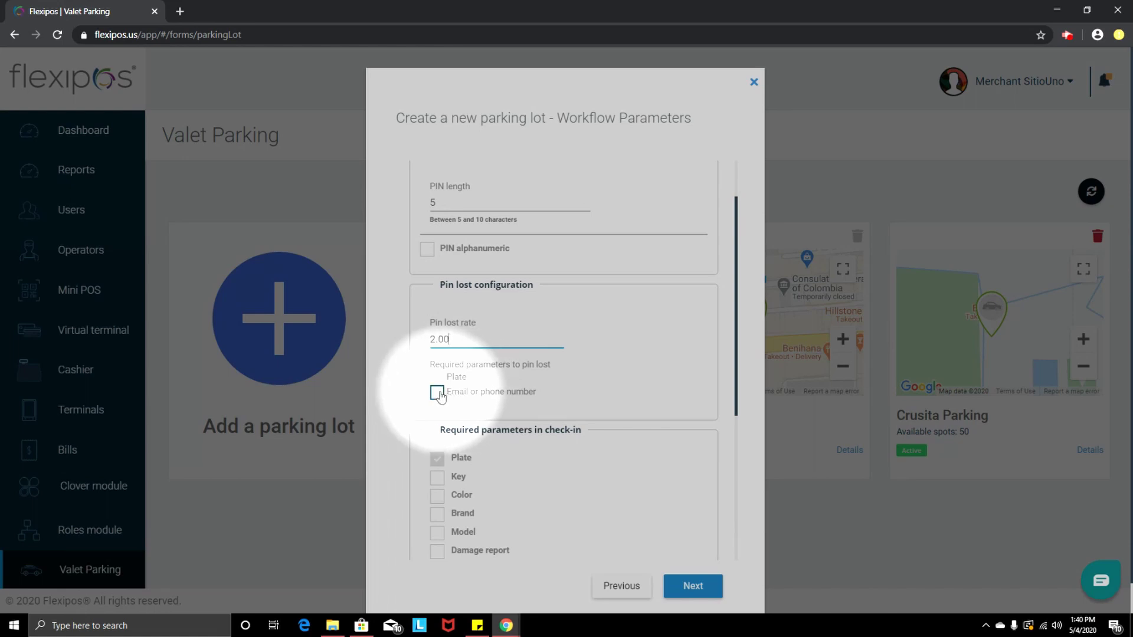
- Allow clients to quickly request their vehicle on the way out, and set the exceeded check-out time rate to 2.00
scroll(457, 366, "down", 2)
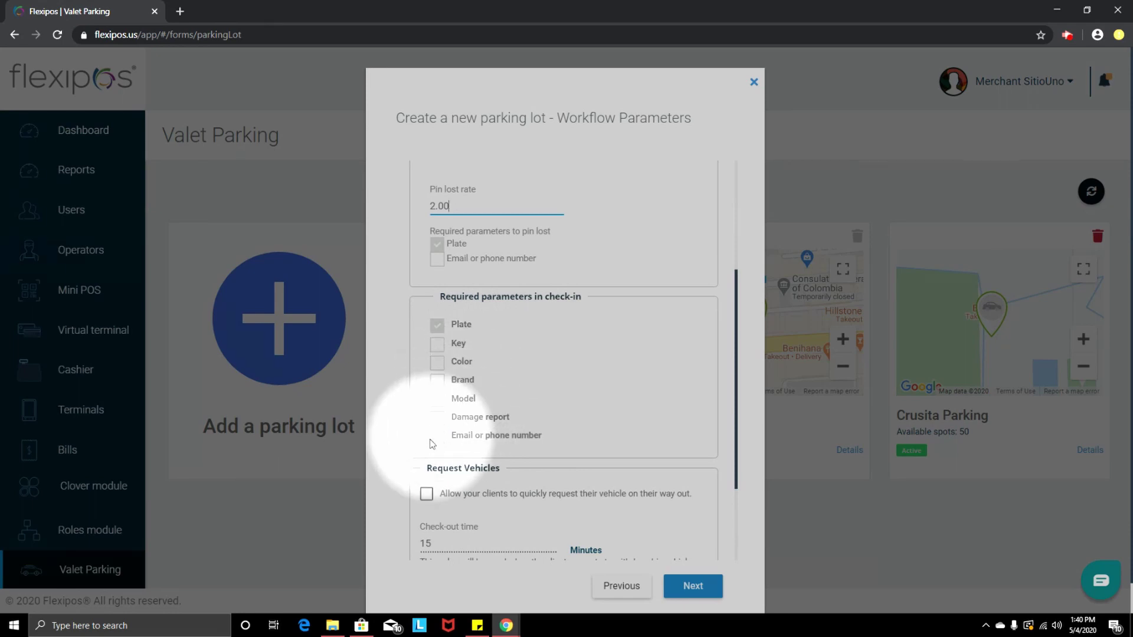
left_click(466, 437)
scroll(448, 449, "down", 3)
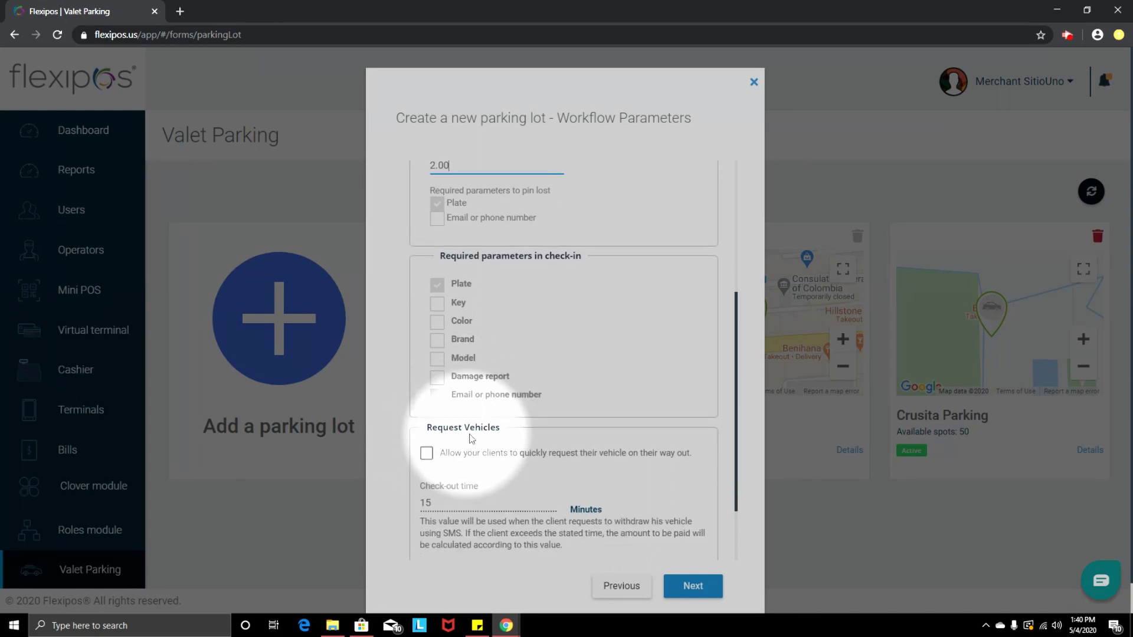
scroll(461, 379, "down", 1)
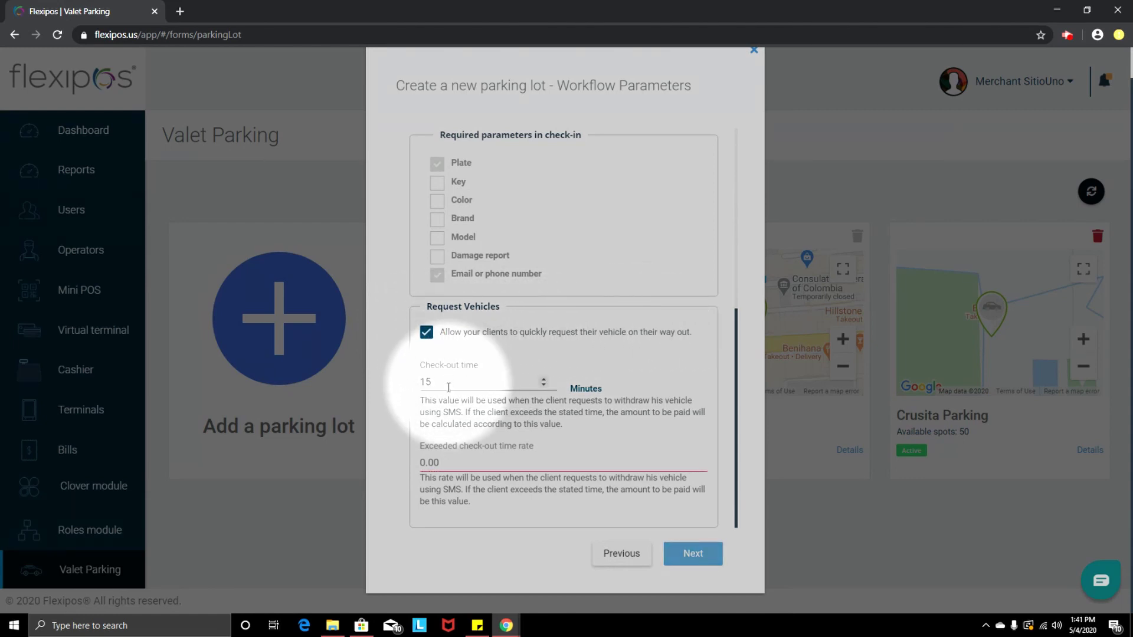
left_click(538, 381)
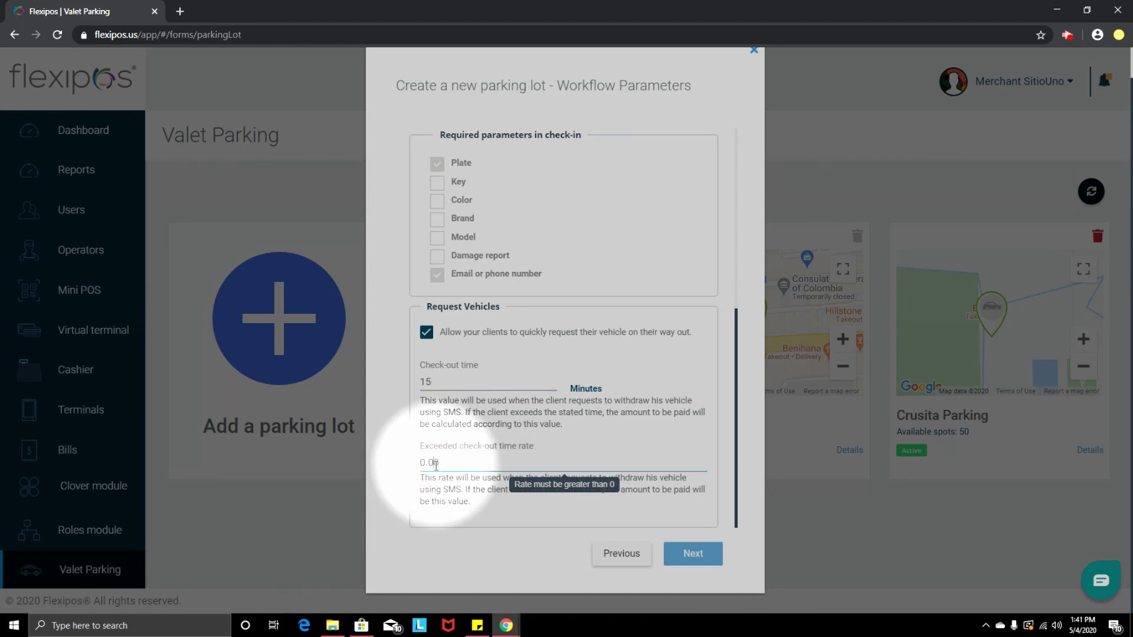
left_click(434, 463)
type("2")
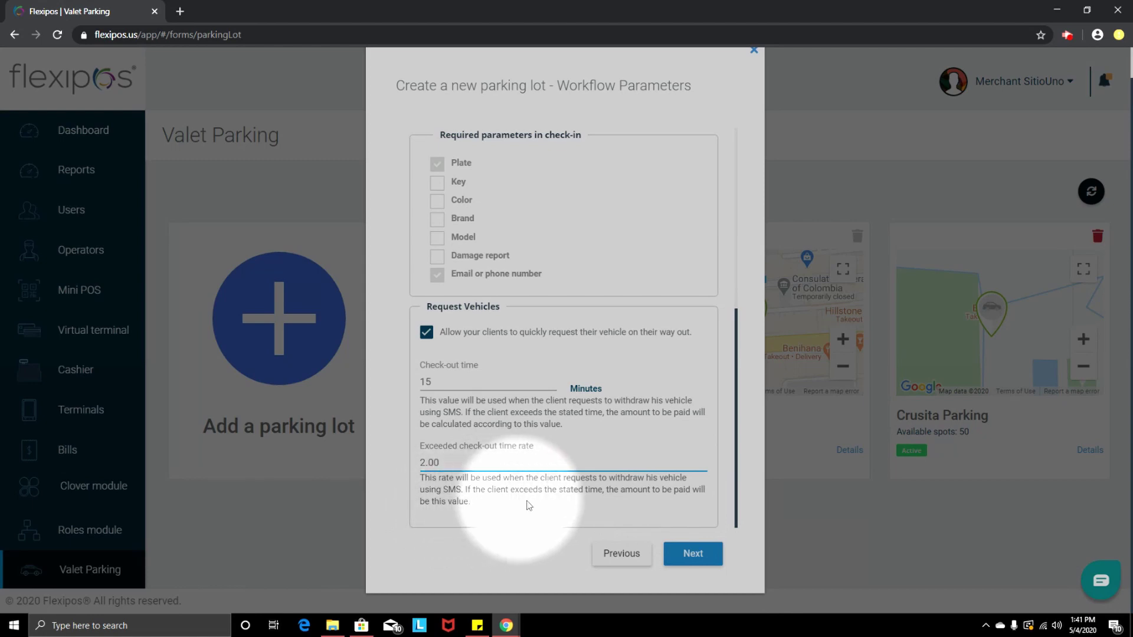
- Enable express mode with the damage report required at check-in, and continue to the pricing rates
scroll(632, 325, "up", 5)
scroll(632, 325, "up", 2)
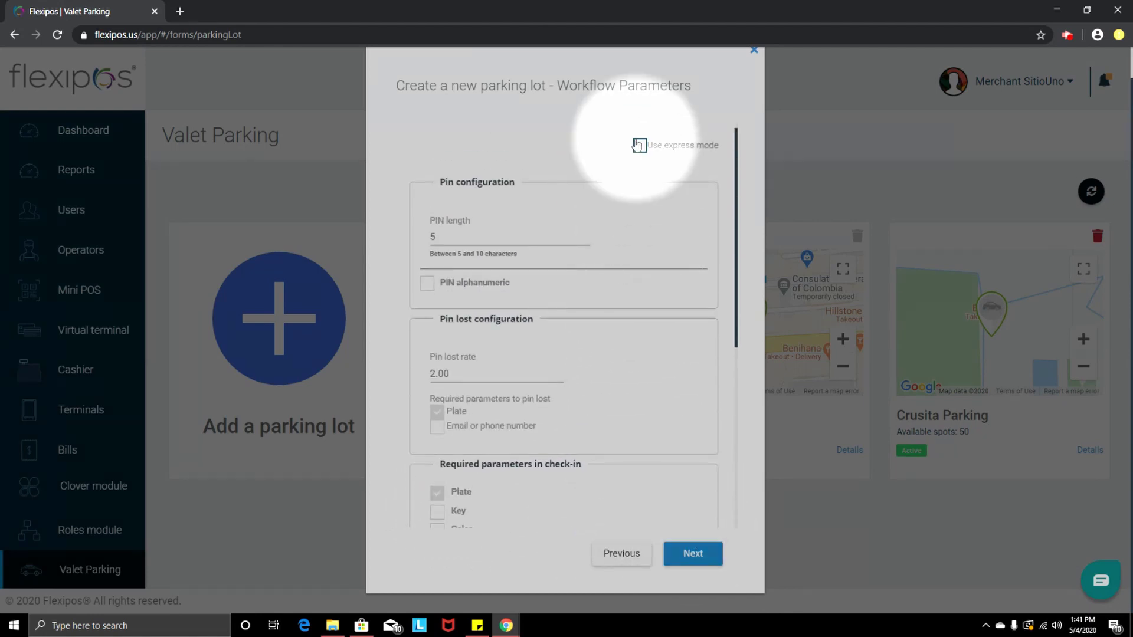
left_click(638, 144)
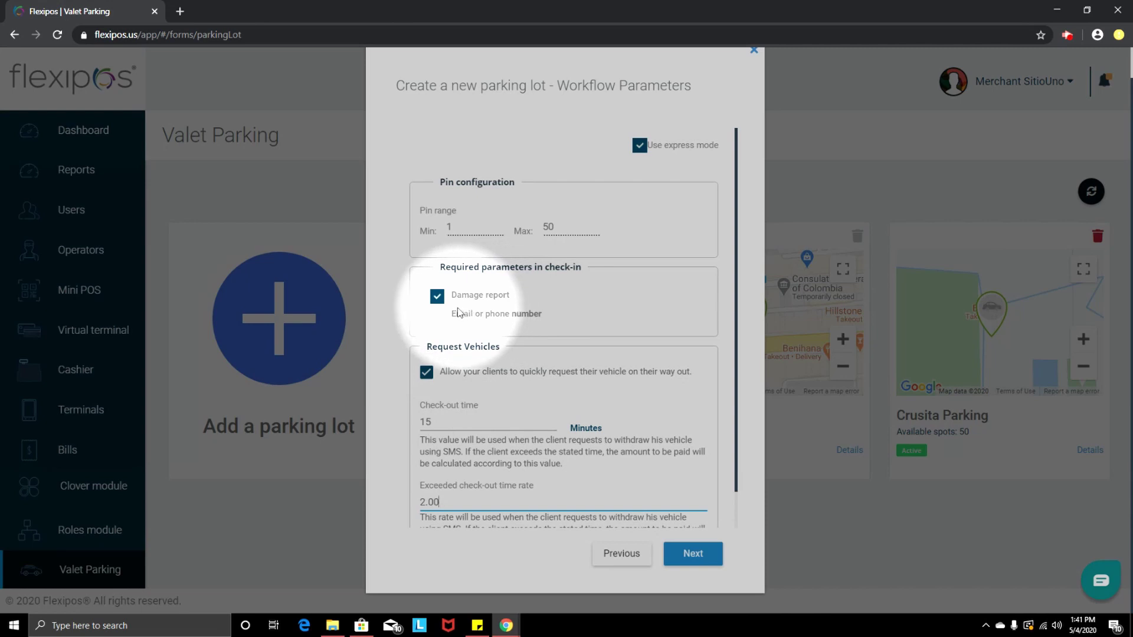
left_click(437, 315)
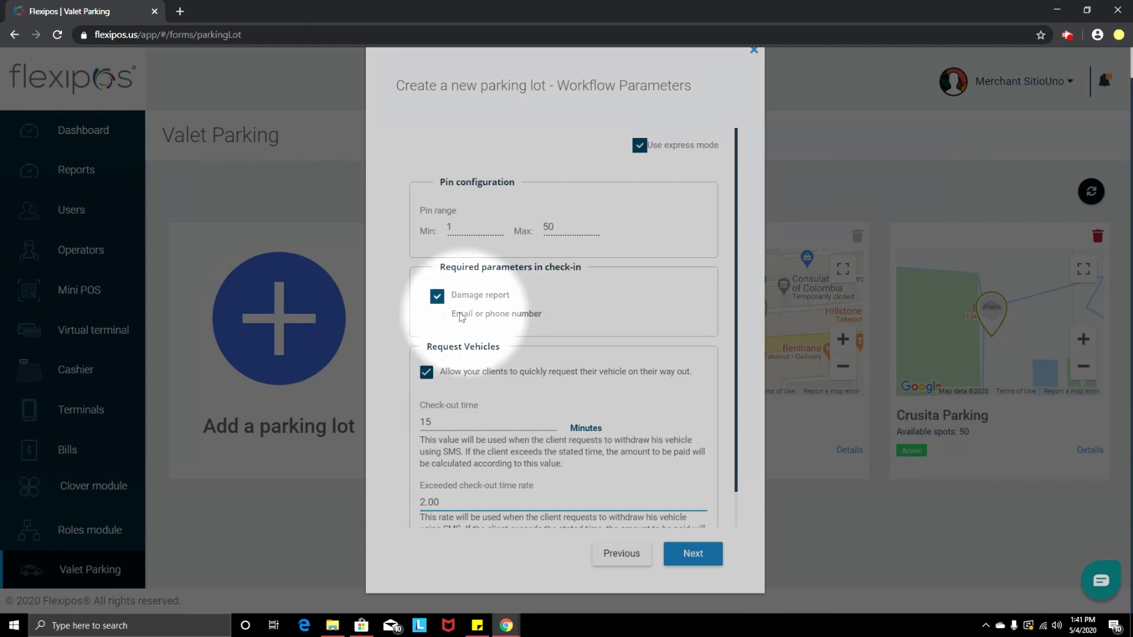
scroll(470, 384, "down", 1)
scroll(470, 384, "down", 2)
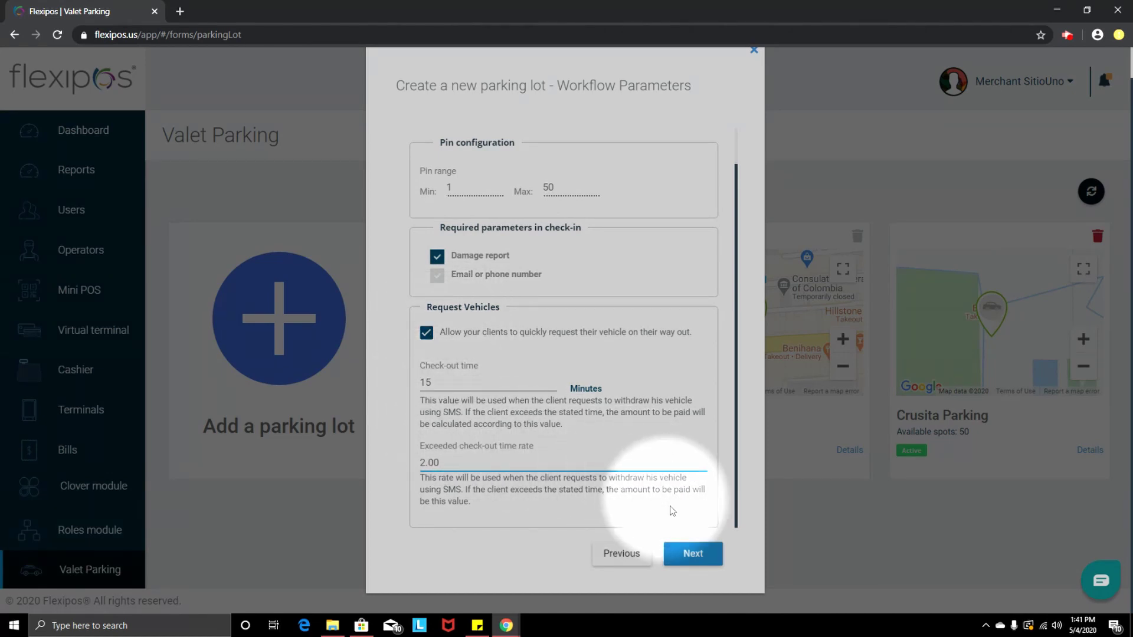
left_click(689, 557)
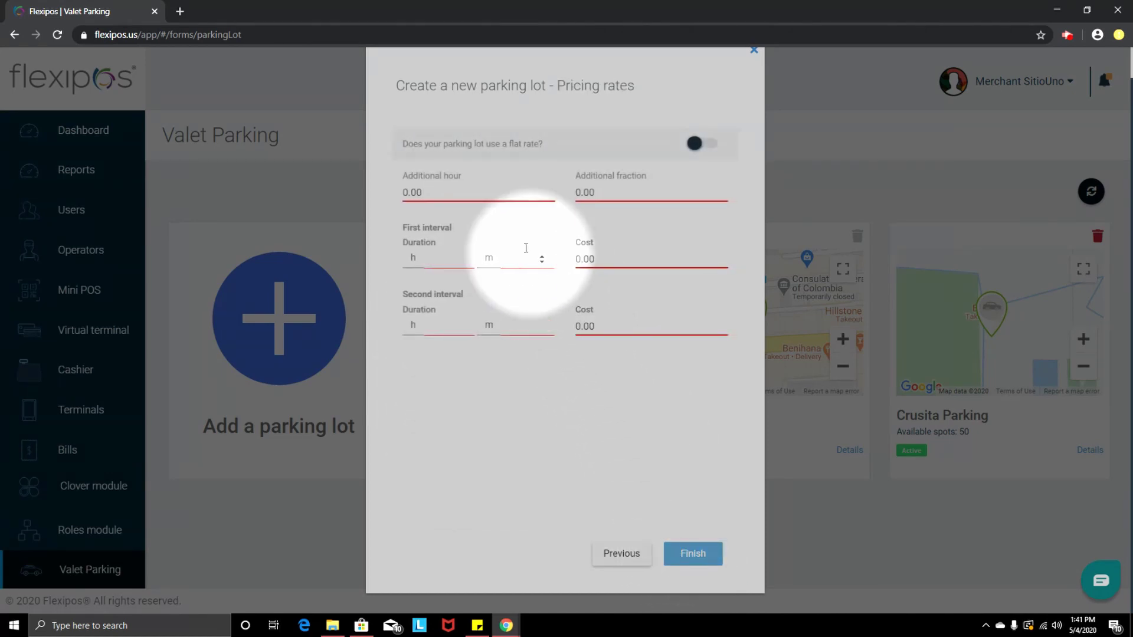
- Set the additional hour rate to 3.00 and the additional fraction rate to 1.00
mouse_move(426, 193)
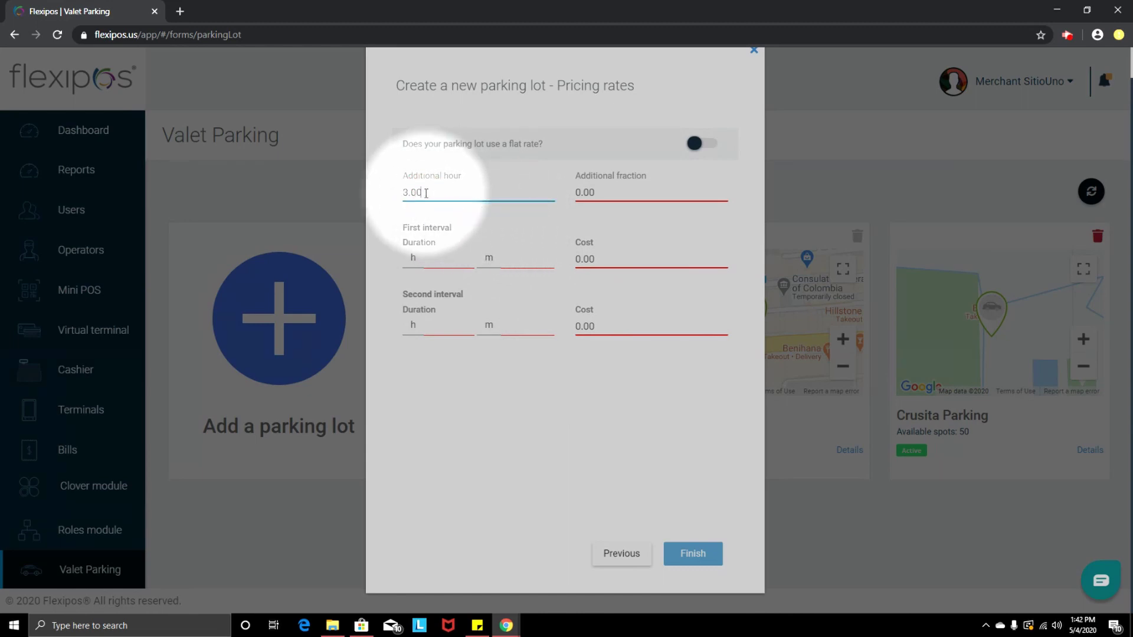
left_click(581, 191)
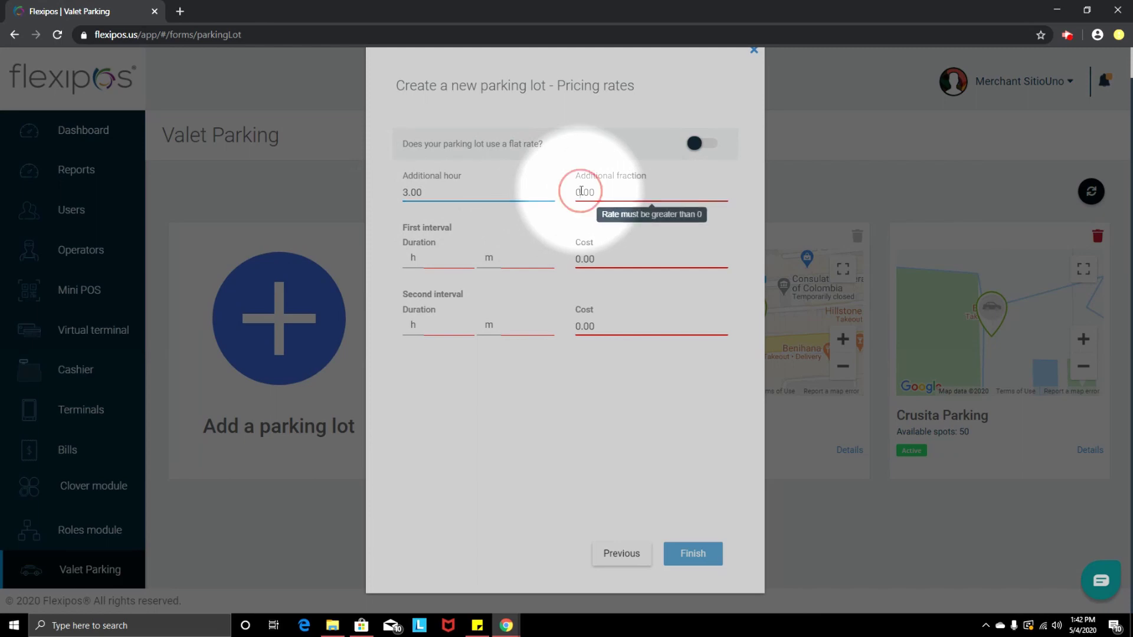
type("1.00")
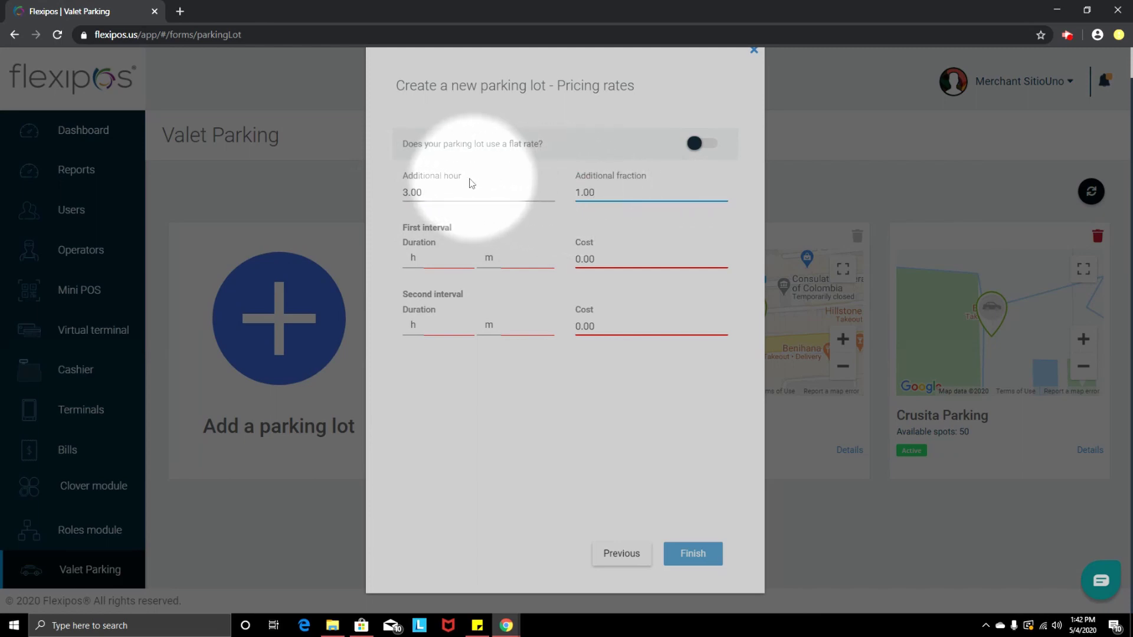
left_click(575, 190)
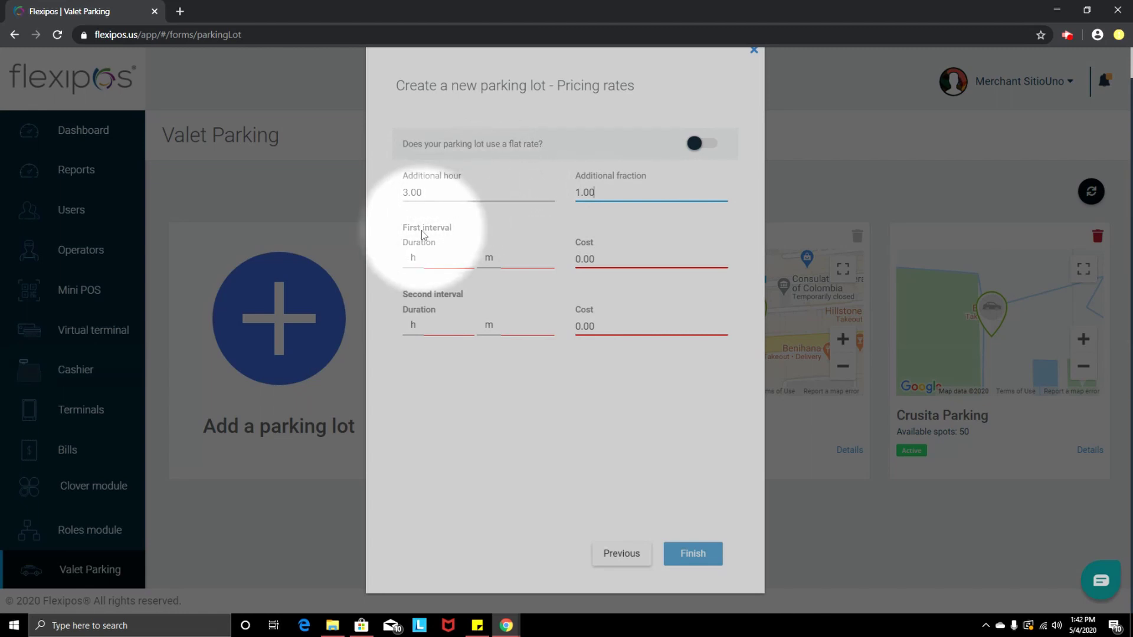
- Set the first pricing interval to 1 hour 0 minutes at a cost of 5.00
left_click(443, 262)
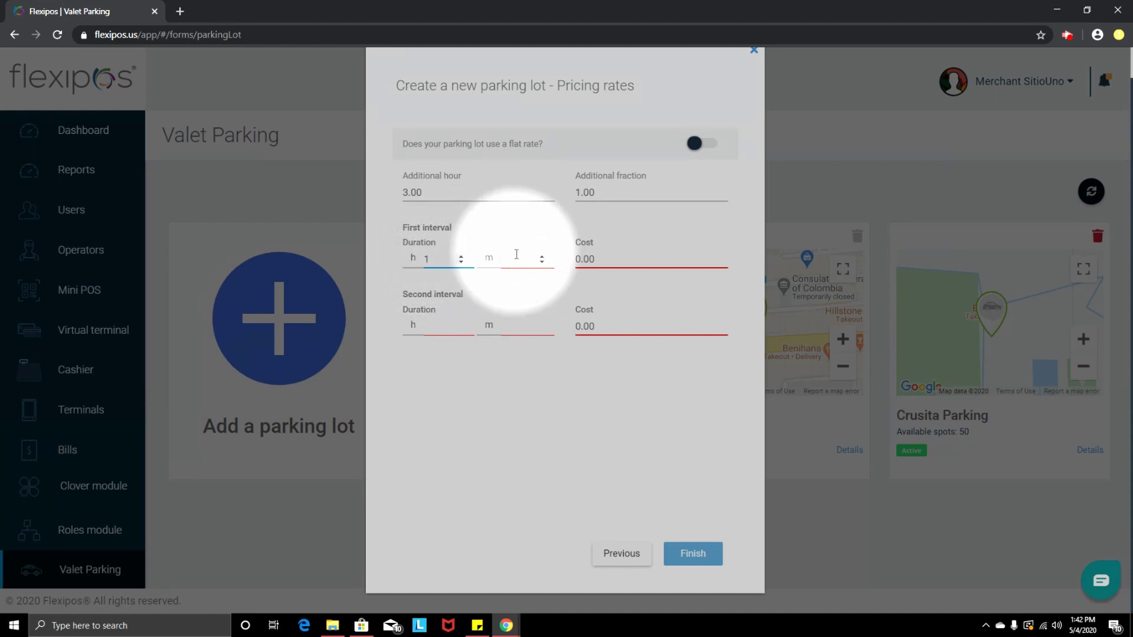
type("0")
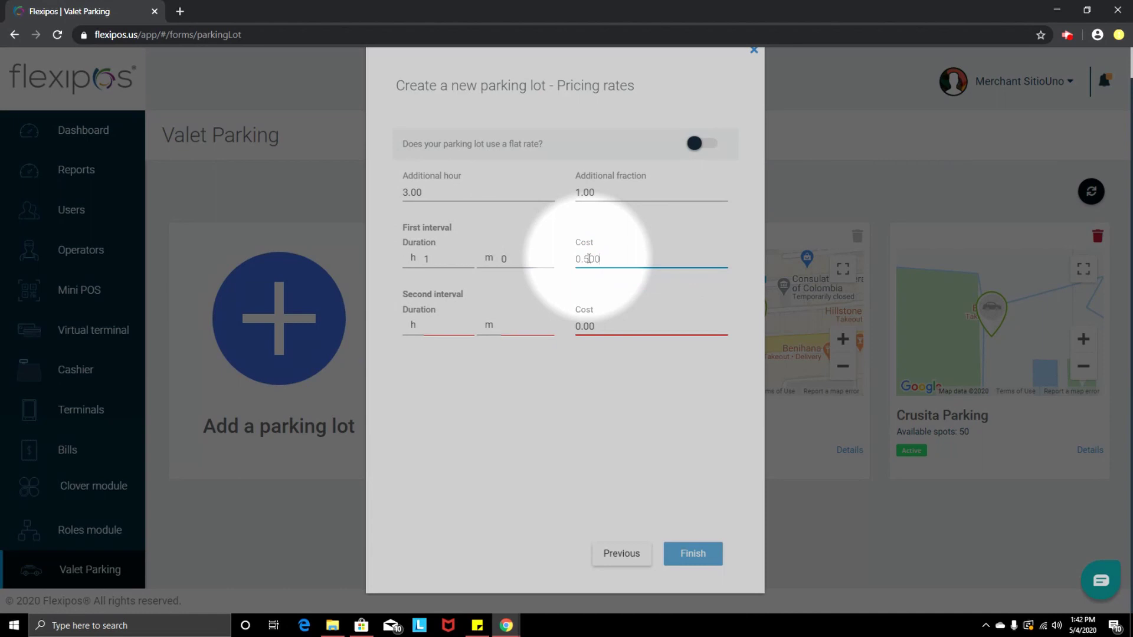
type("5.00")
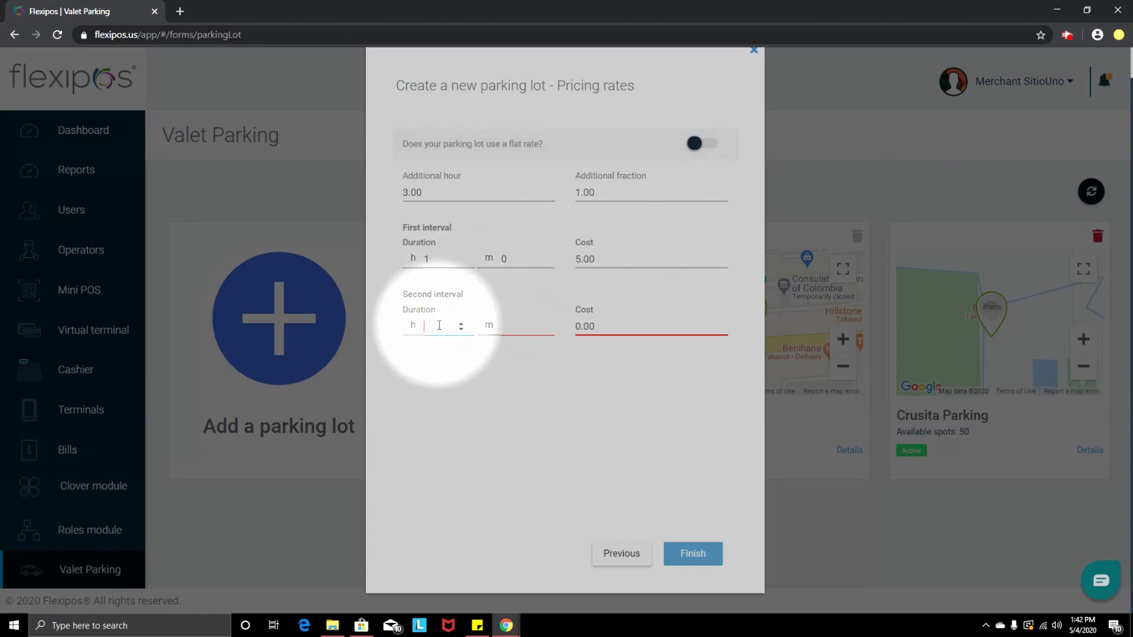
- Set the second pricing interval to 2 hours 0 minutes at a cost of 10.00
left_click(506, 324)
type("0")
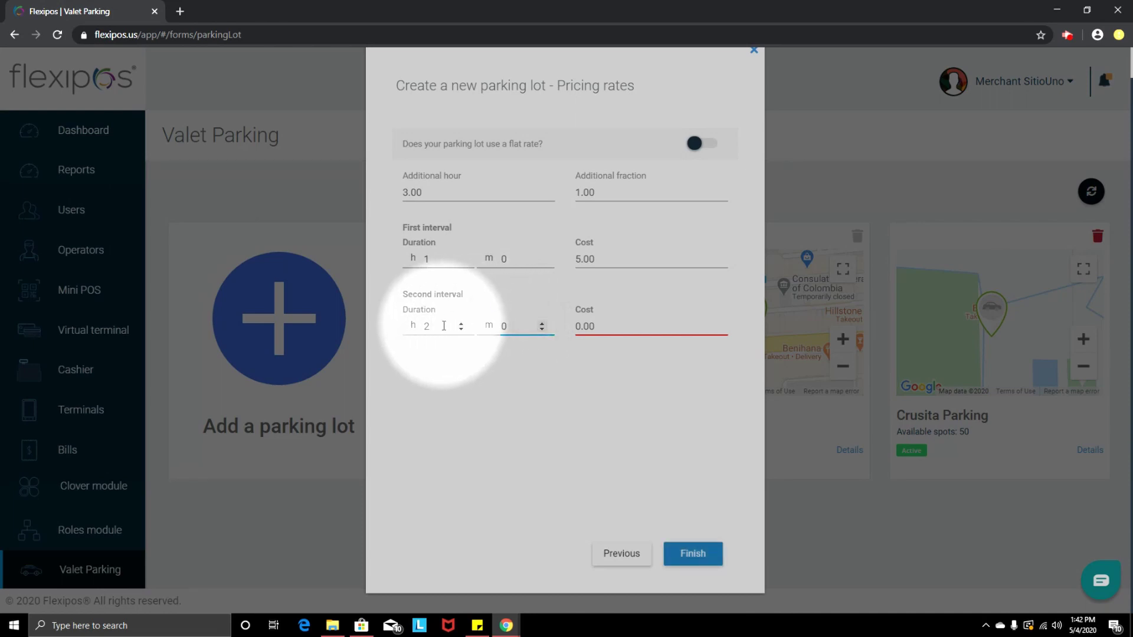
left_click(578, 325)
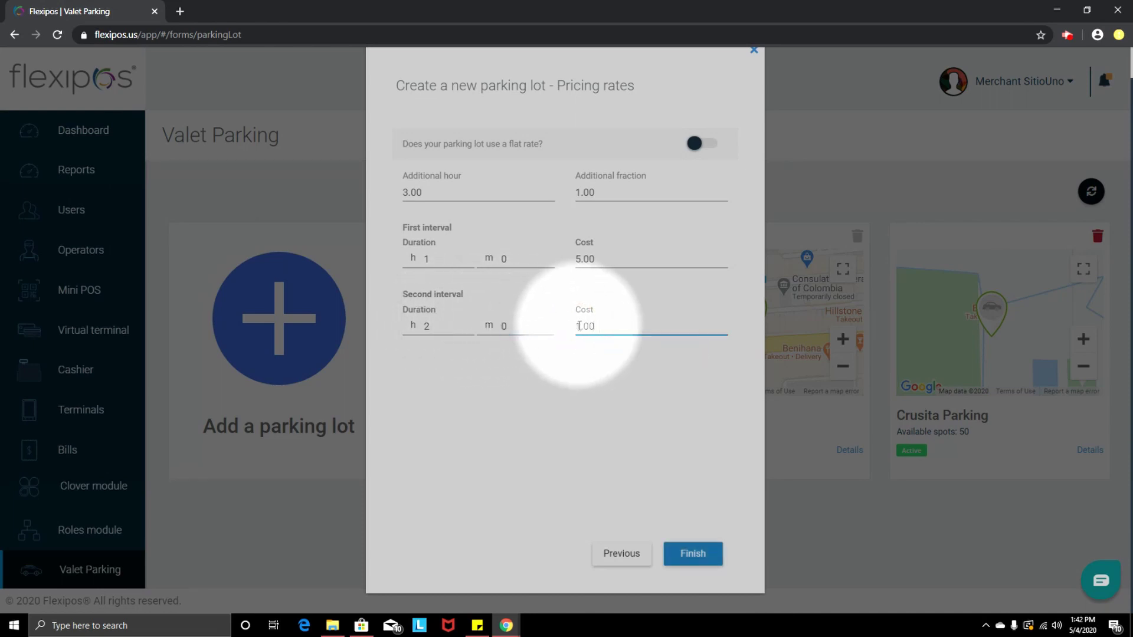
type("10.00")
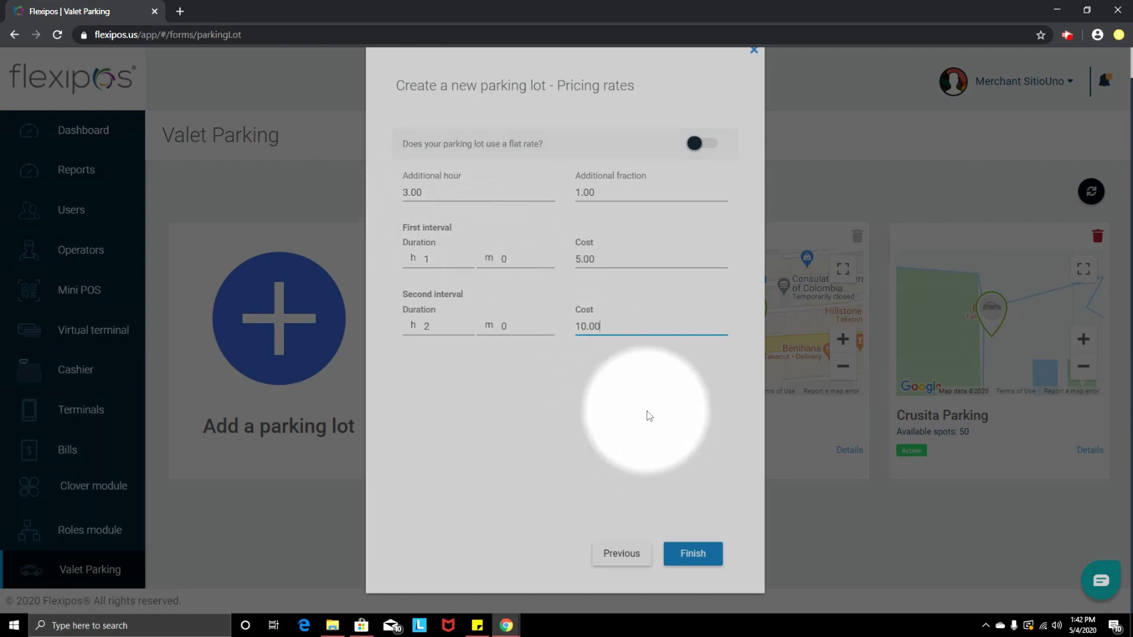
- Try out a flat rate of 20.00 for the parking lot and switch back to interval pricing
left_click(695, 144)
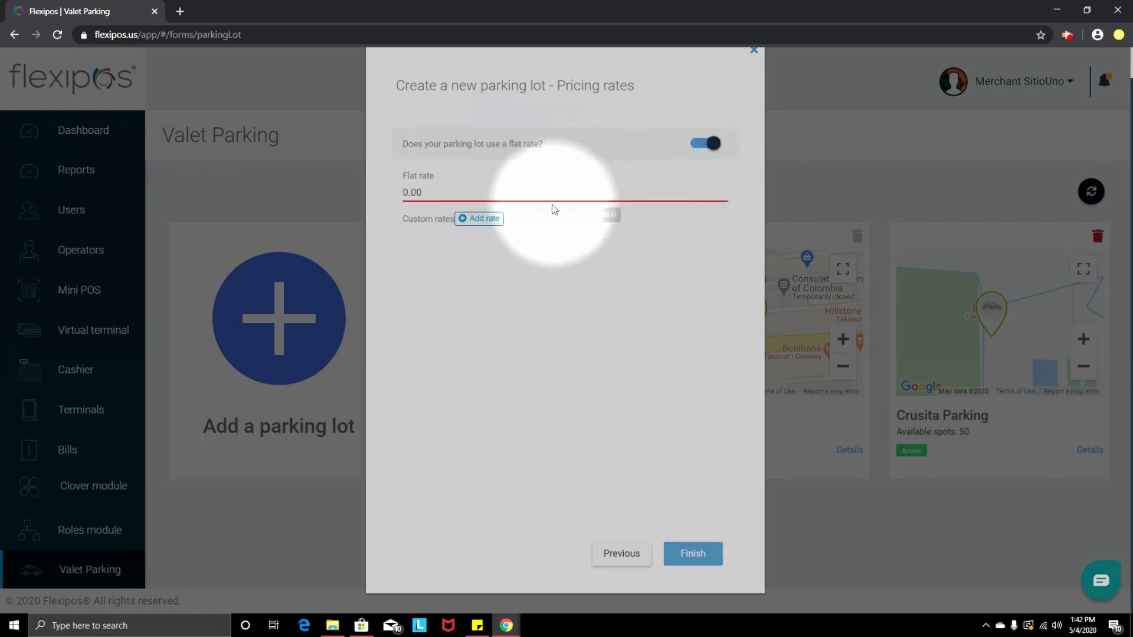
left_click(547, 194)
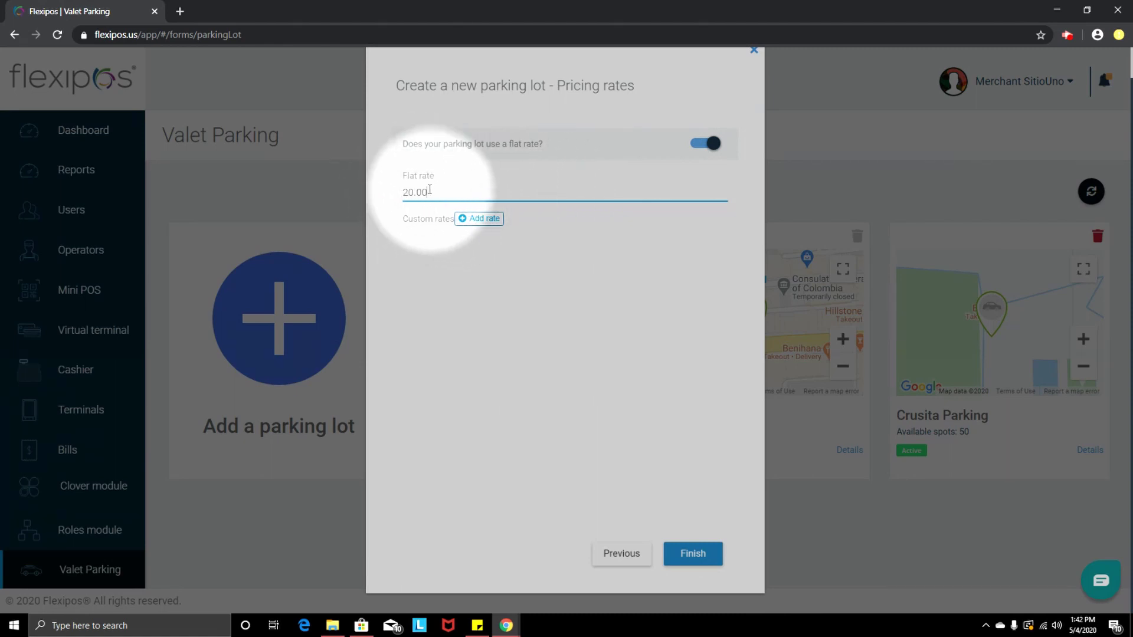
left_click(705, 143)
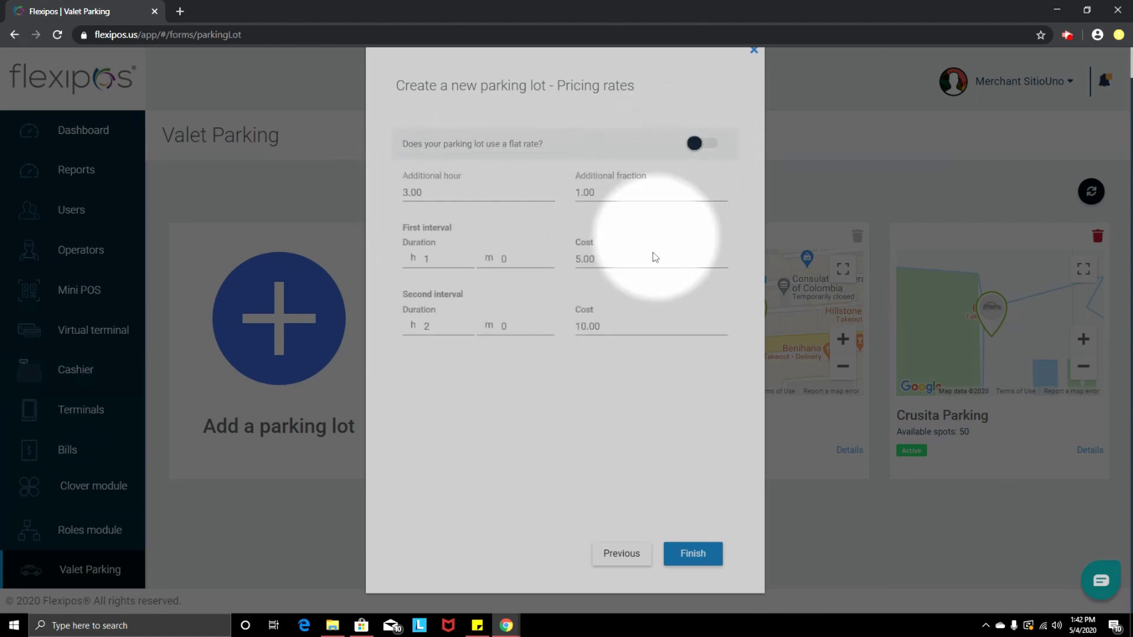
- Finish creating the Lolita parking lot and check its card among the valet parking lots
left_click(688, 559)
scroll(544, 376, "down", 3)
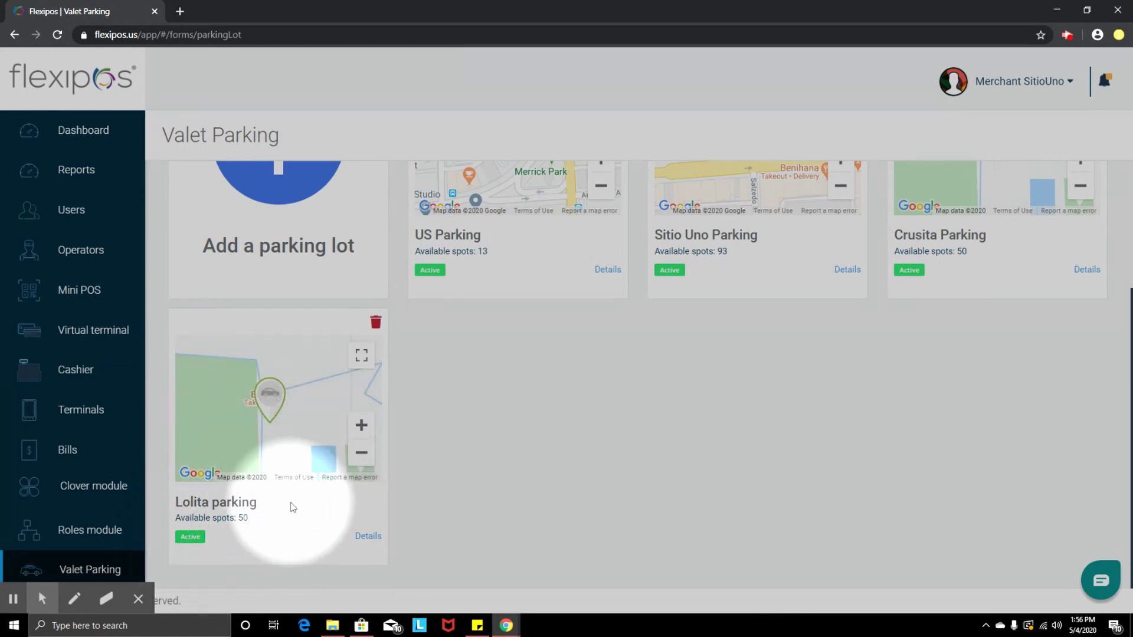
- Open the details of the Lolita parking lot and review its location, rates and workflow parameters
left_click(366, 536)
scroll(504, 377, "up", 10)
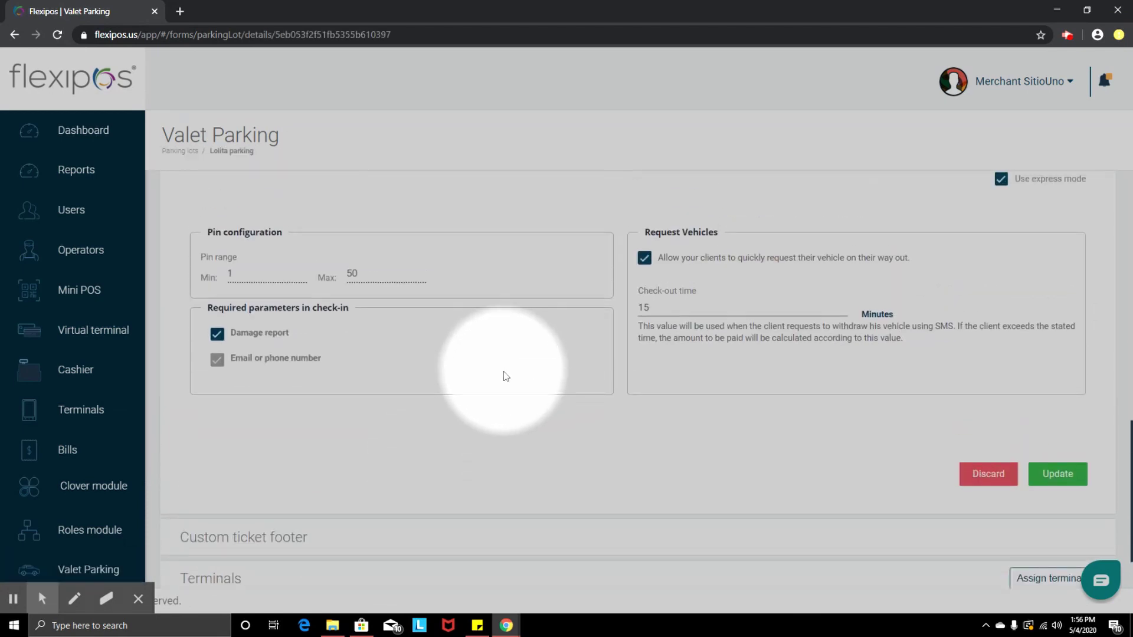
scroll(584, 319, "up", 3)
scroll(867, 430, "down", 8)
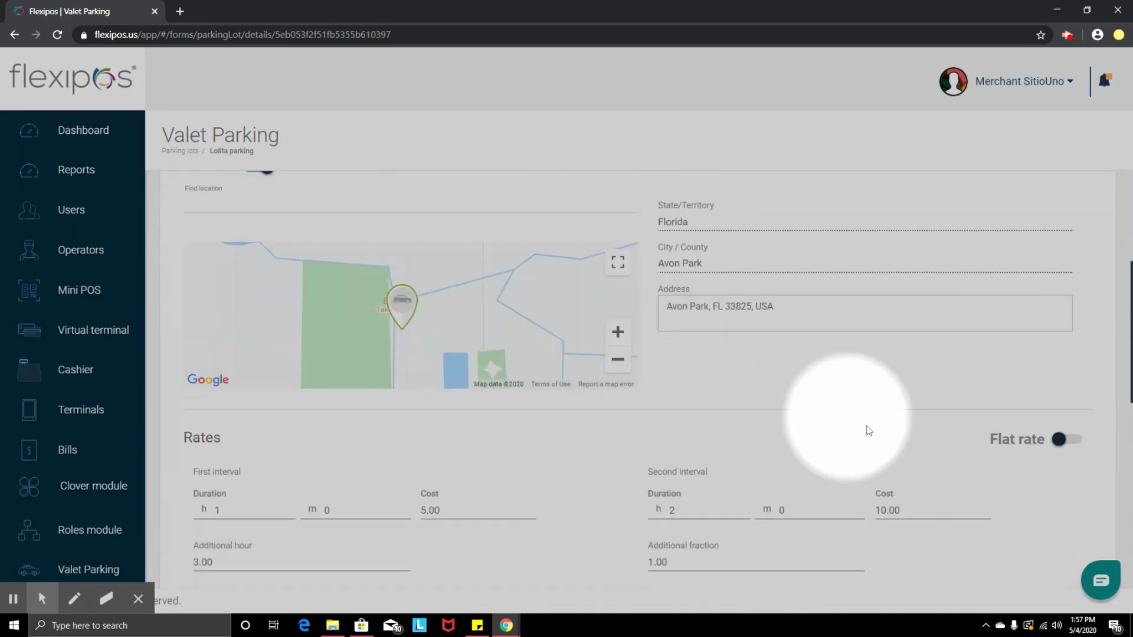
- Turn off express mode in the workflow parameters and review the PIN configuration, check-in requirements and car brands
left_click(1001, 517)
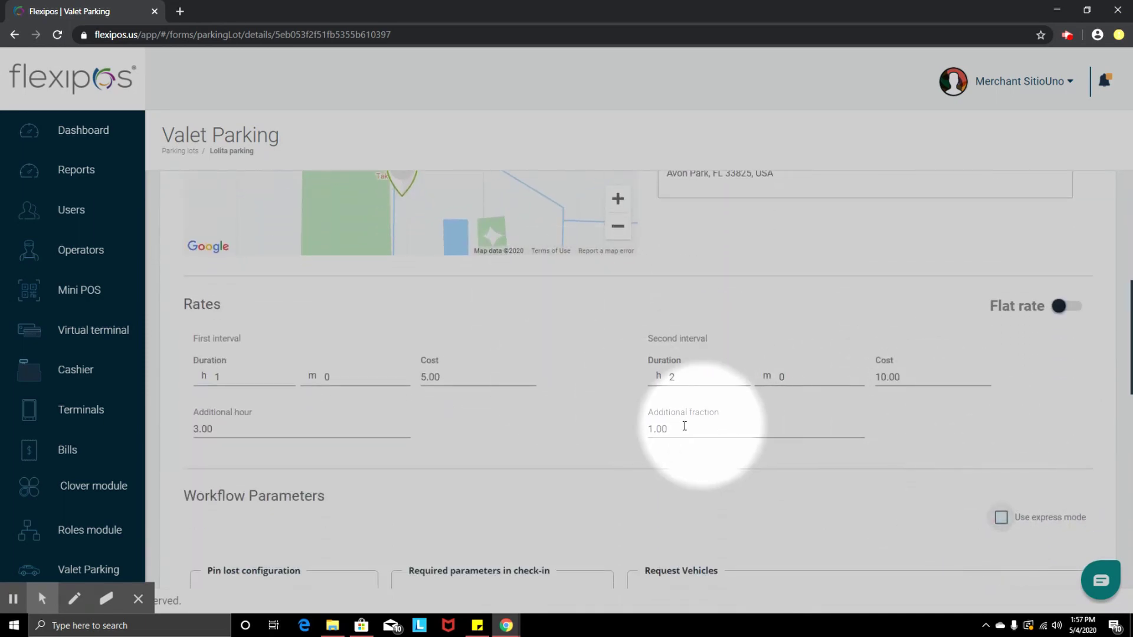
scroll(607, 431, "down", 7)
scroll(517, 437, "down", 2)
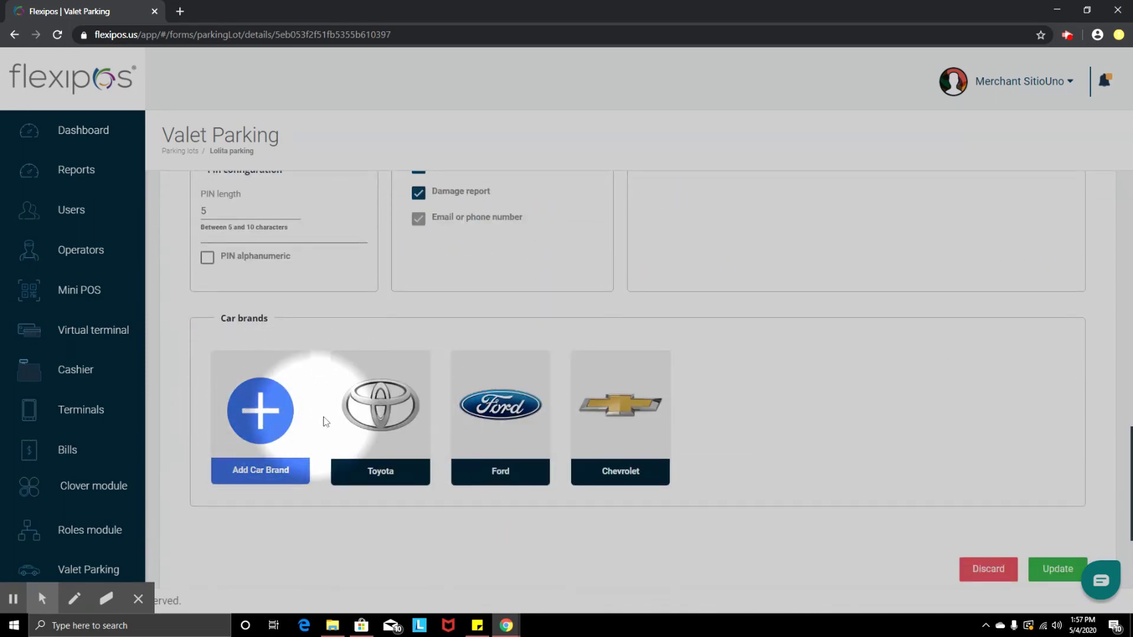
mouse_move(624, 427)
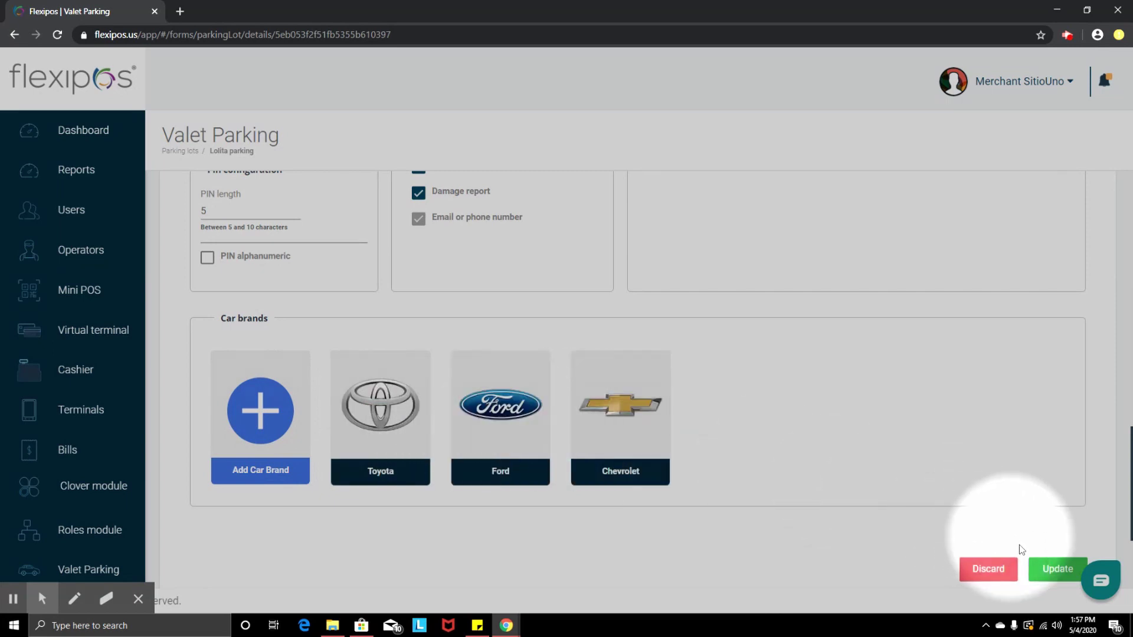
scroll(535, 518, "down", 3)
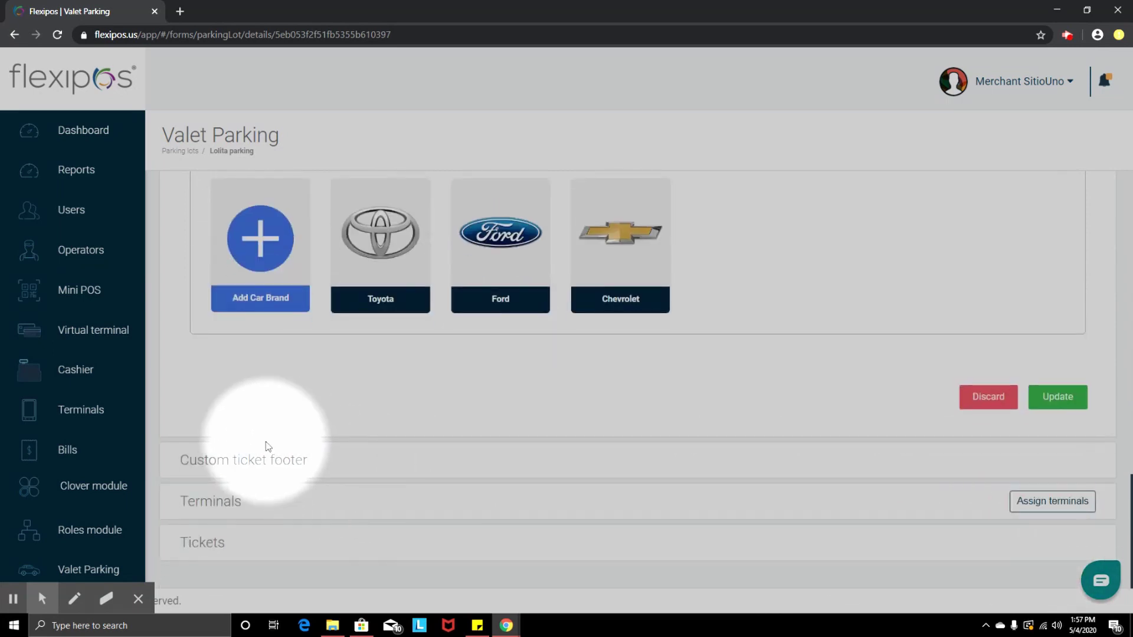
- Open the custom ticket footer settings and review the ads and disclaimer fields with the live ticket preview
left_click(273, 466)
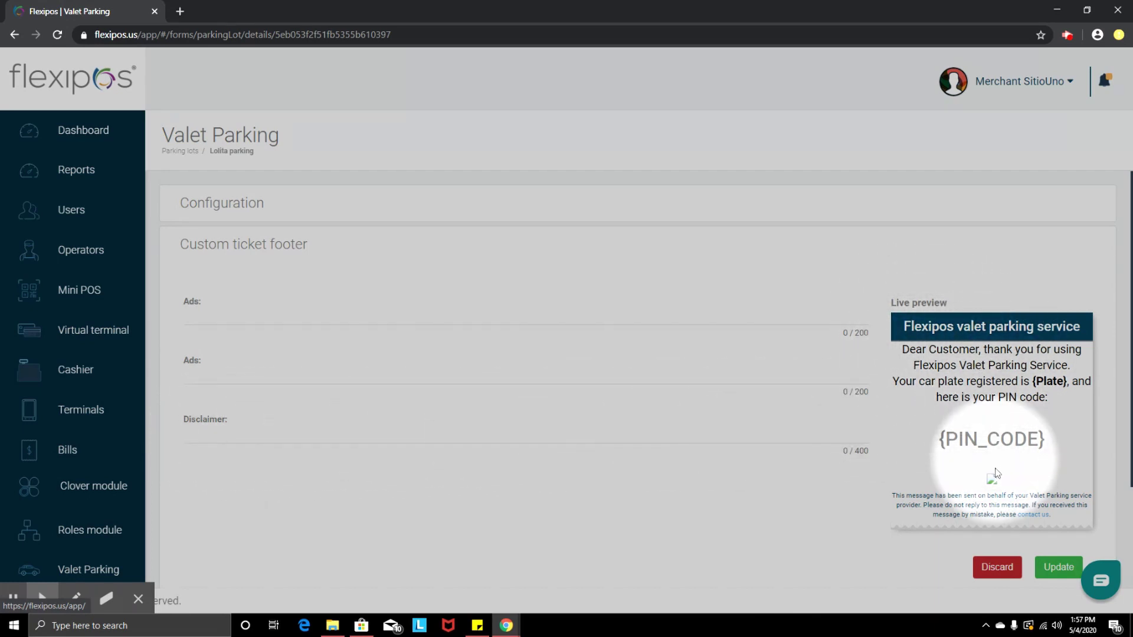
scroll(985, 398, "down", 1)
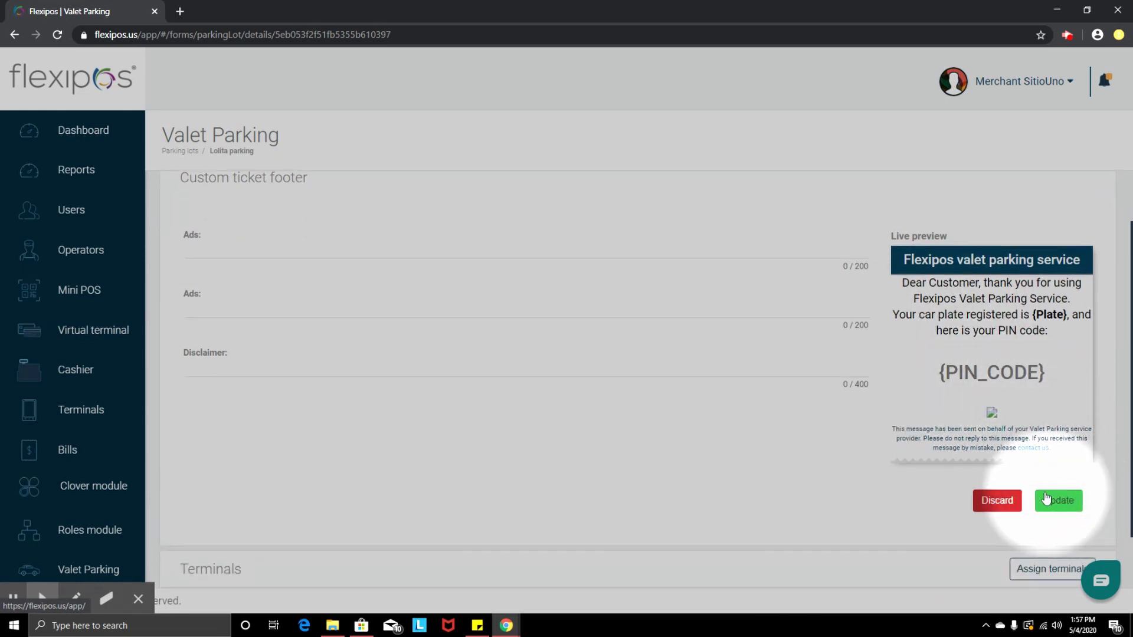
scroll(473, 398, "down", 1)
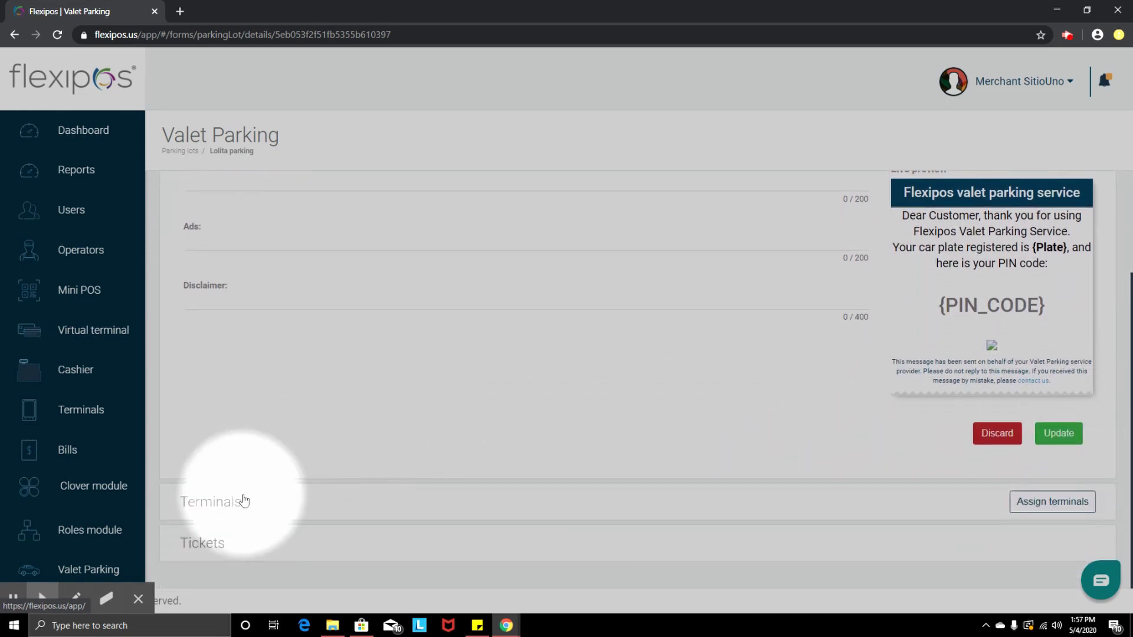
left_click(242, 502)
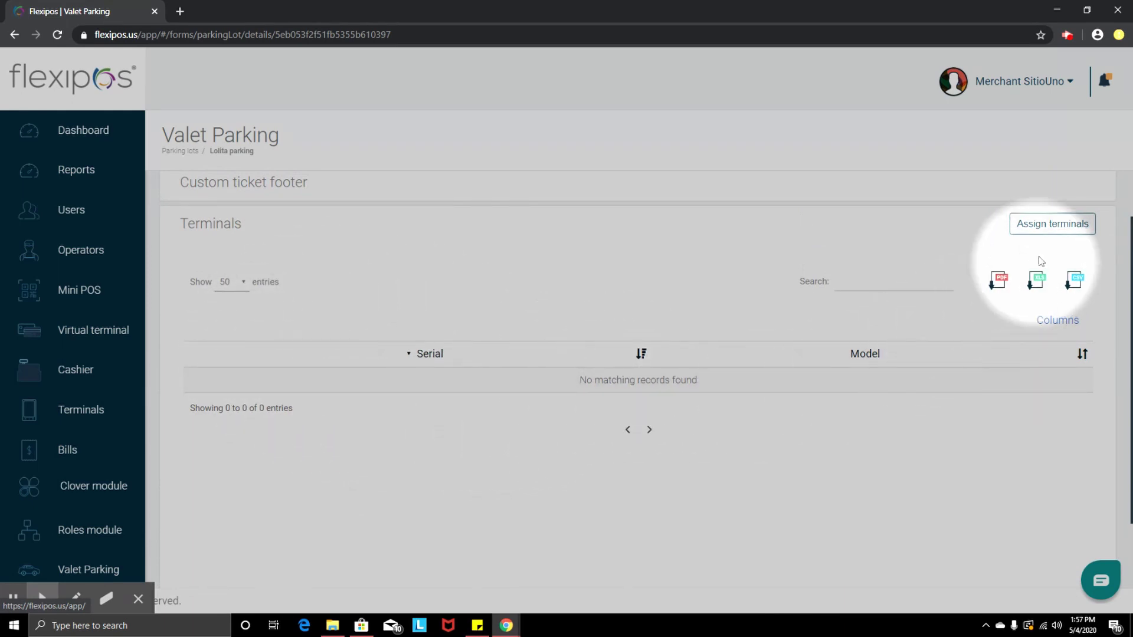
left_click(1054, 229)
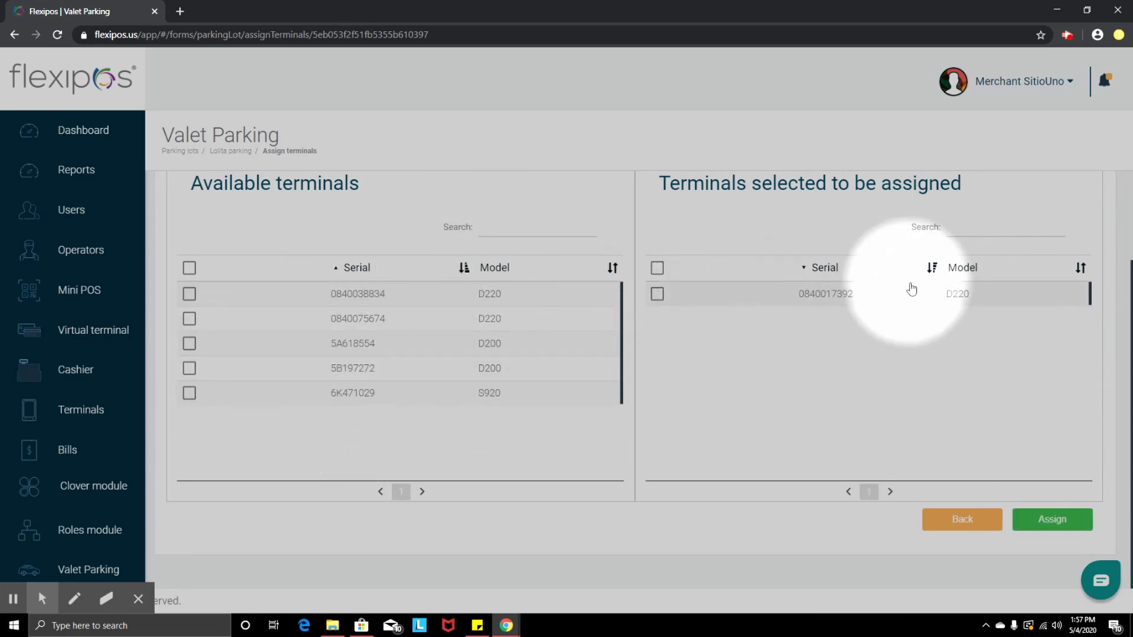
left_click(1030, 519)
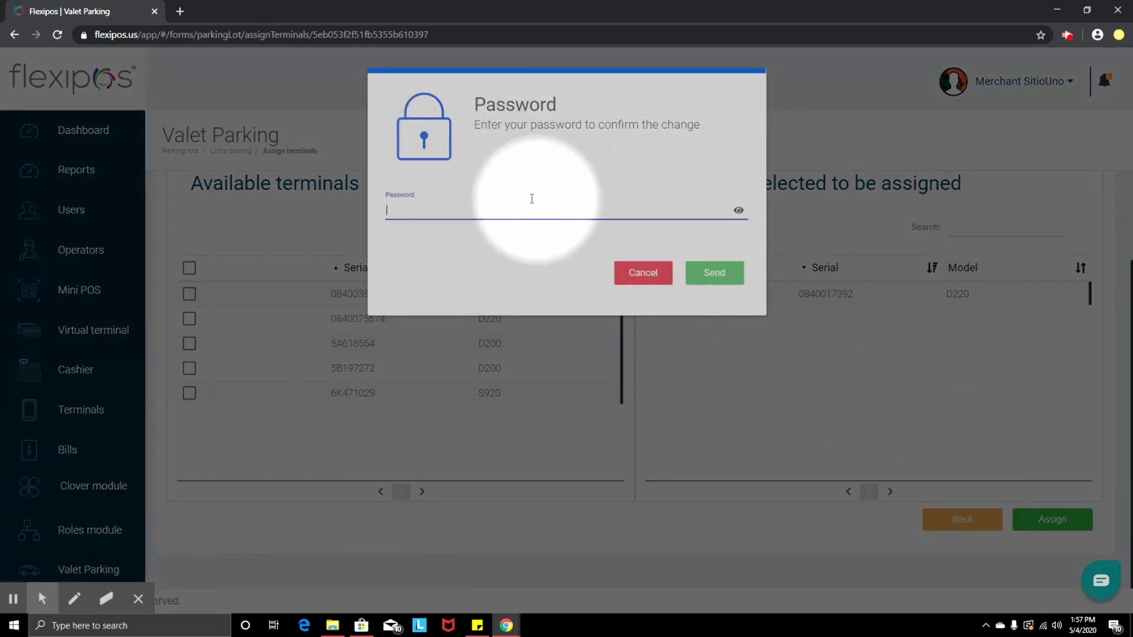
left_click(646, 270)
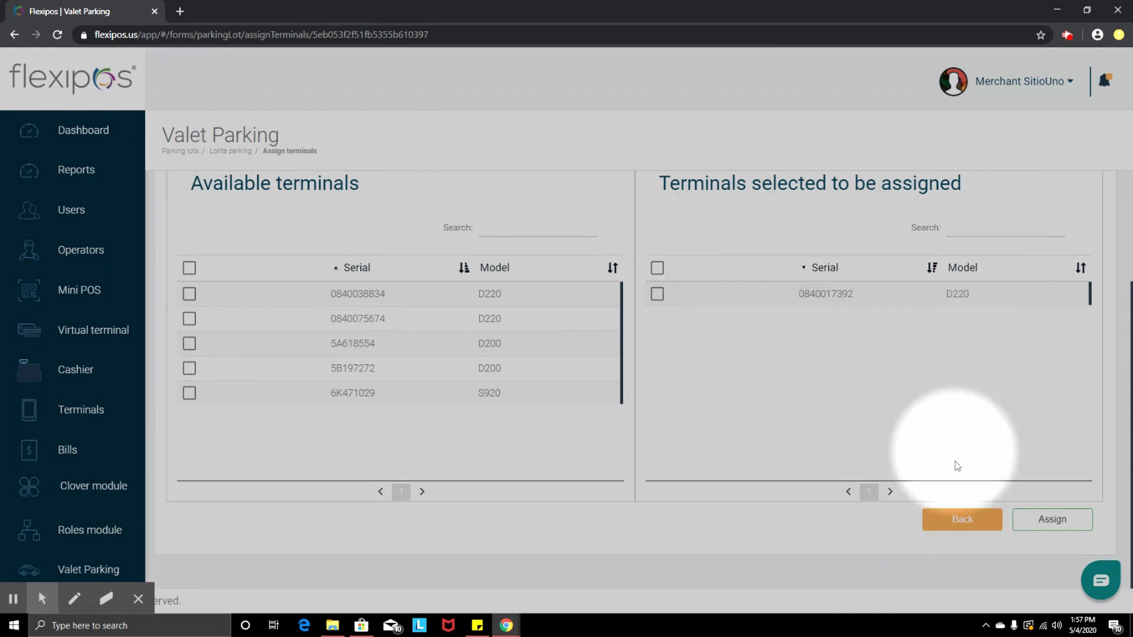
left_click(953, 519)
- Review the list of terminals assigned to the Lolita parking lot
scroll(690, 391, "down", 9)
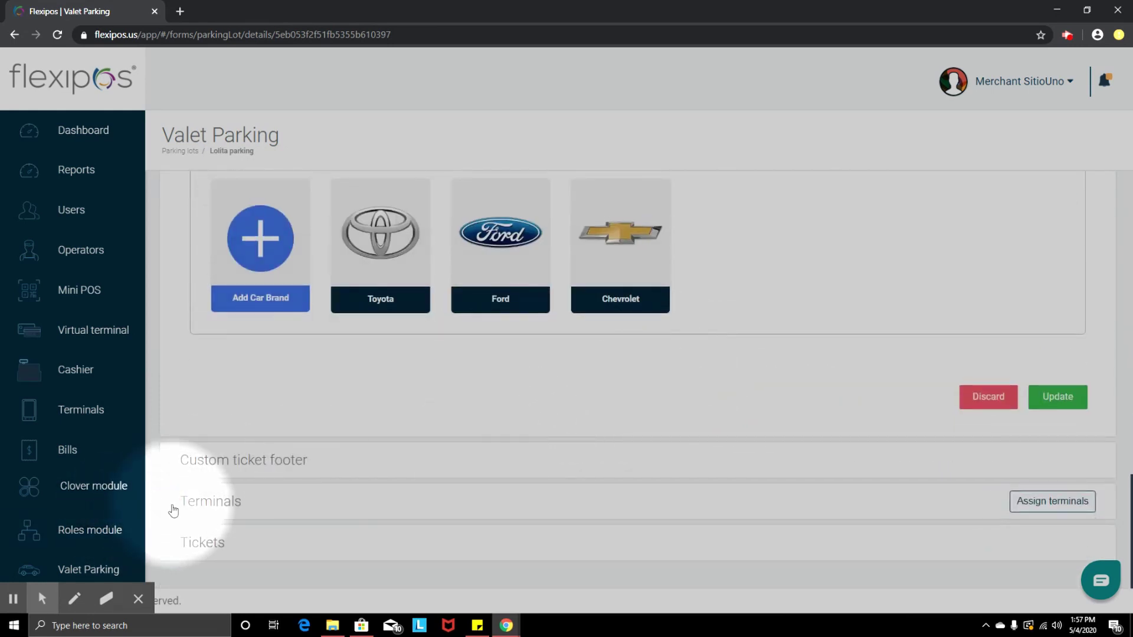
left_click(173, 511)
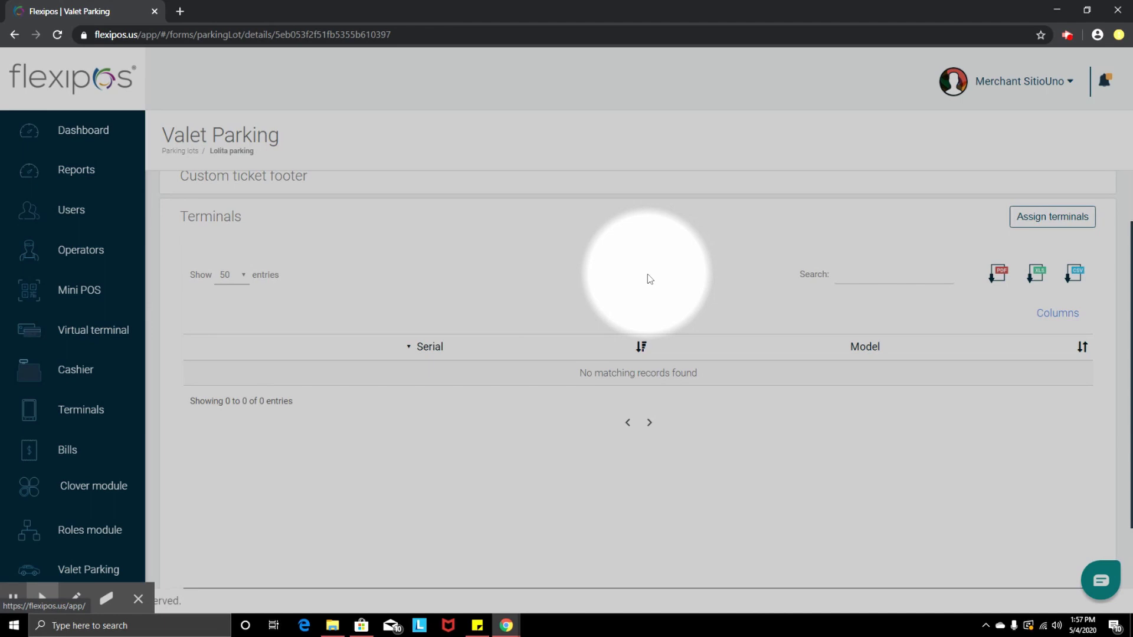
scroll(649, 278, "down", 2)
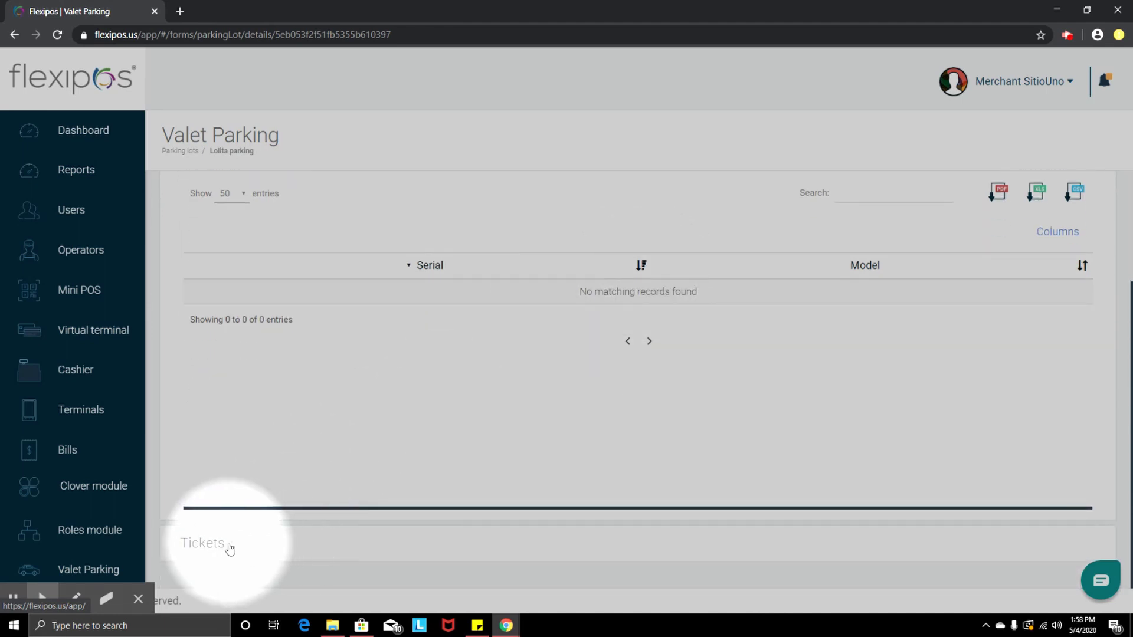
- Open the Lolita parking lot's tickets and examine the status filter, export options and table columns
left_click(236, 543)
scroll(467, 455, "down", 2)
scroll(481, 430, "up", 2)
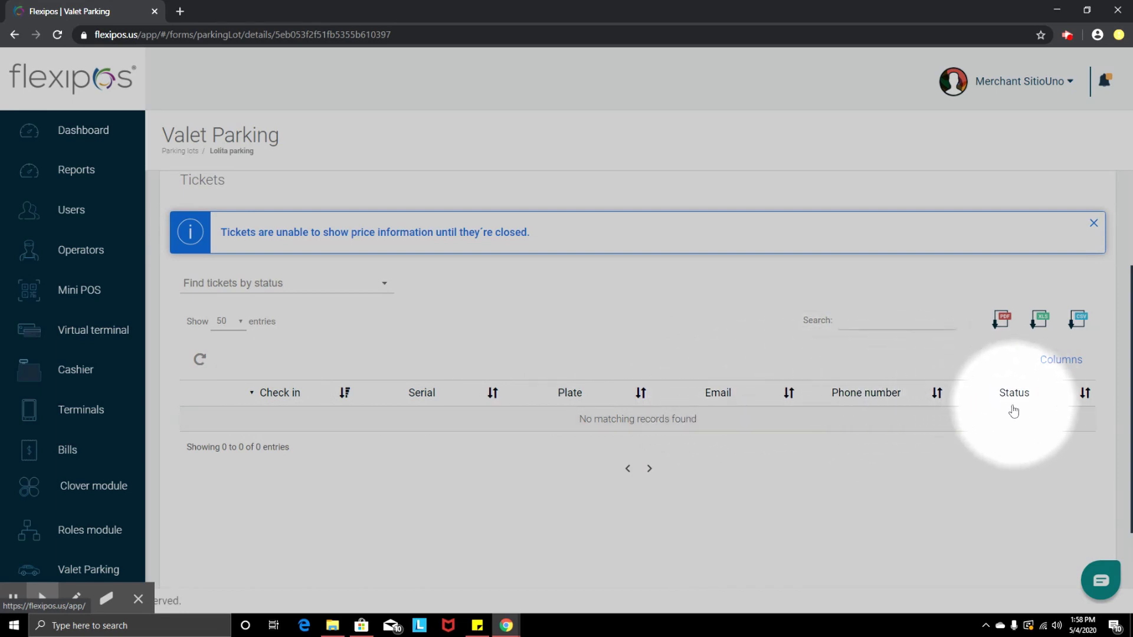
scroll(1010, 399, "down", 1)
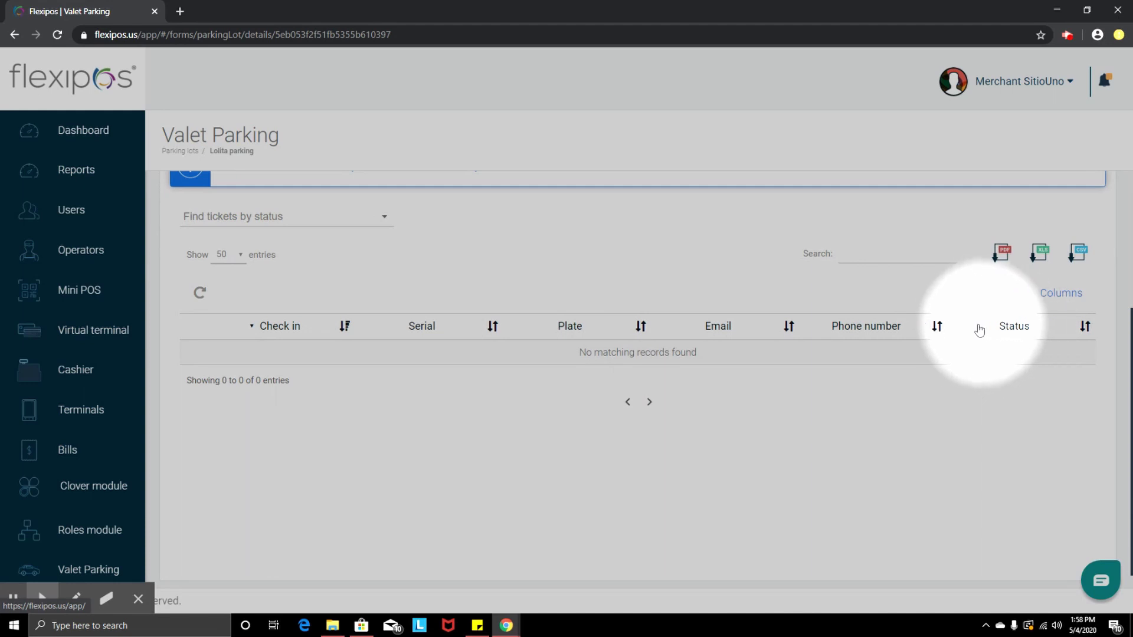